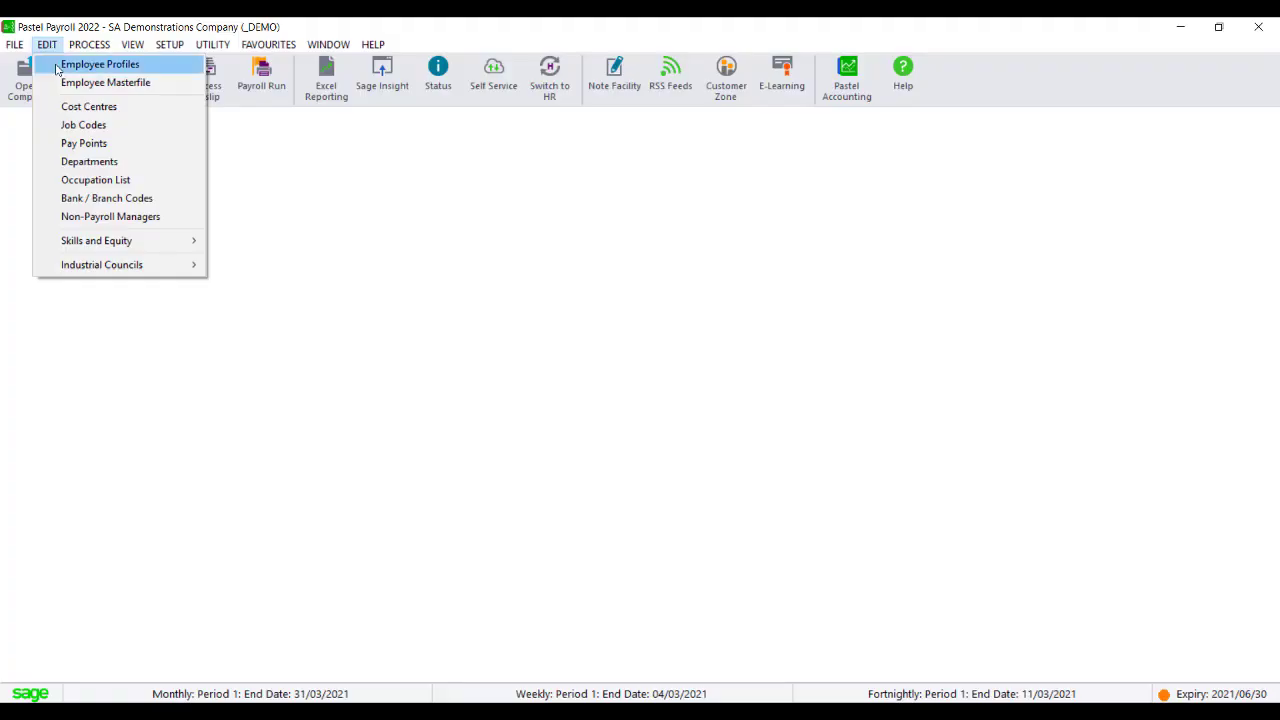
- In employee 002's masterfile medical aid details, set Tax Credit Frequency to 'Amount every Week (Incl. 5th)'
click(57, 82)
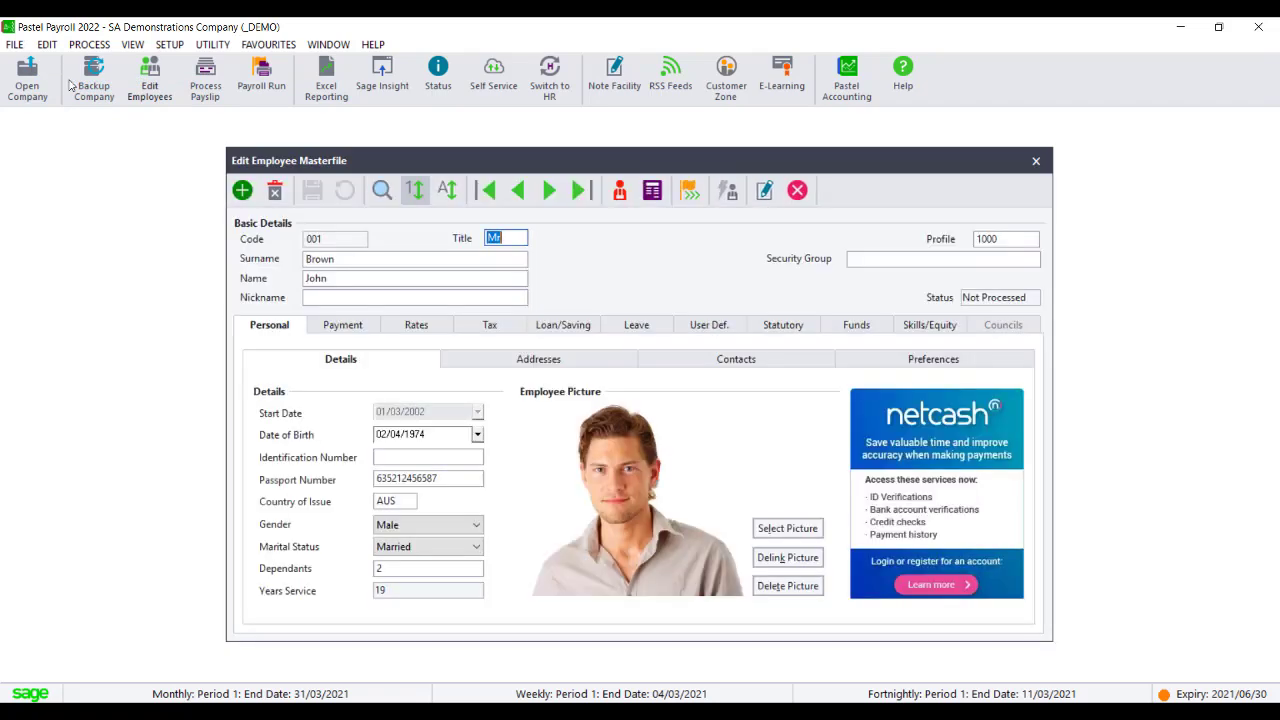
click(778, 326)
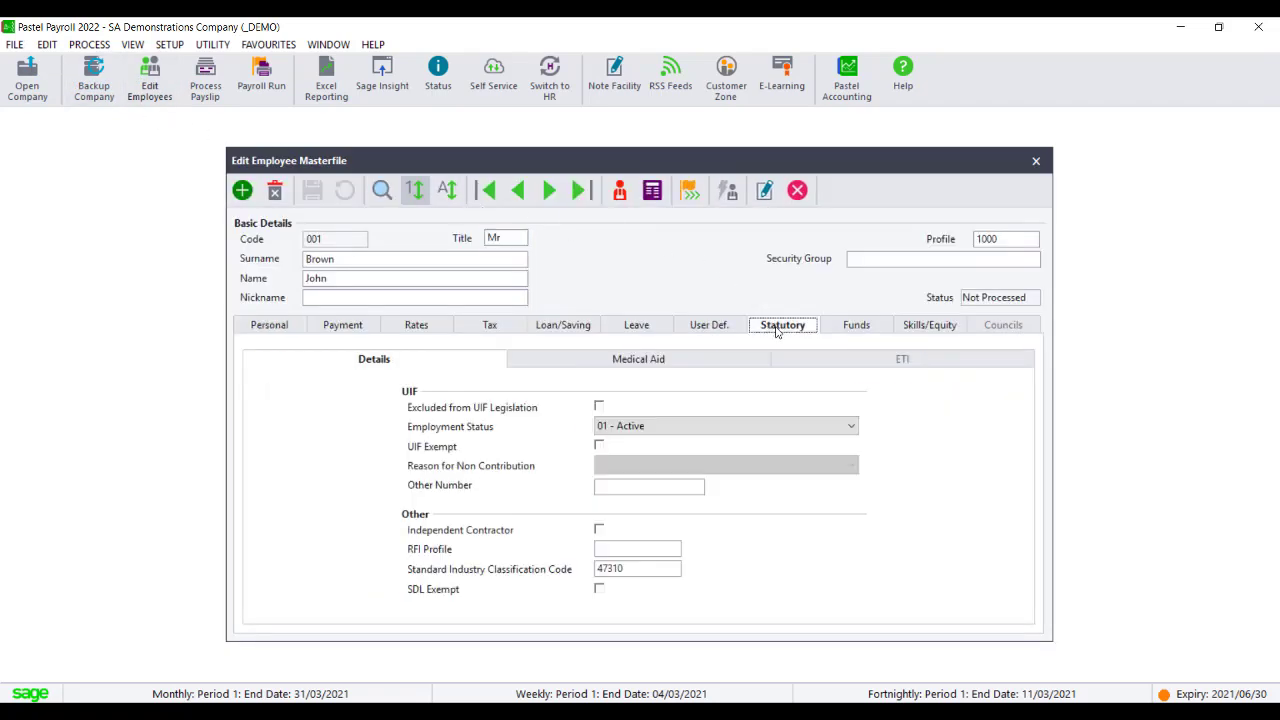
click(683, 364)
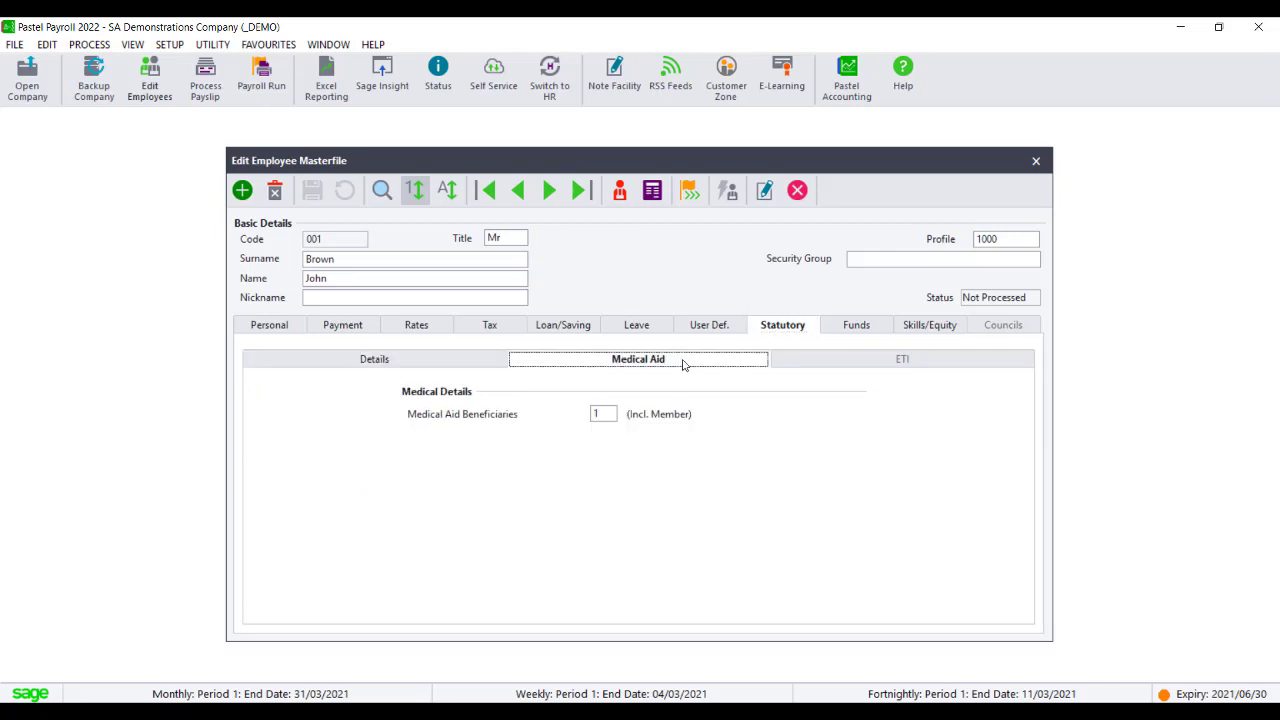
click(605, 419)
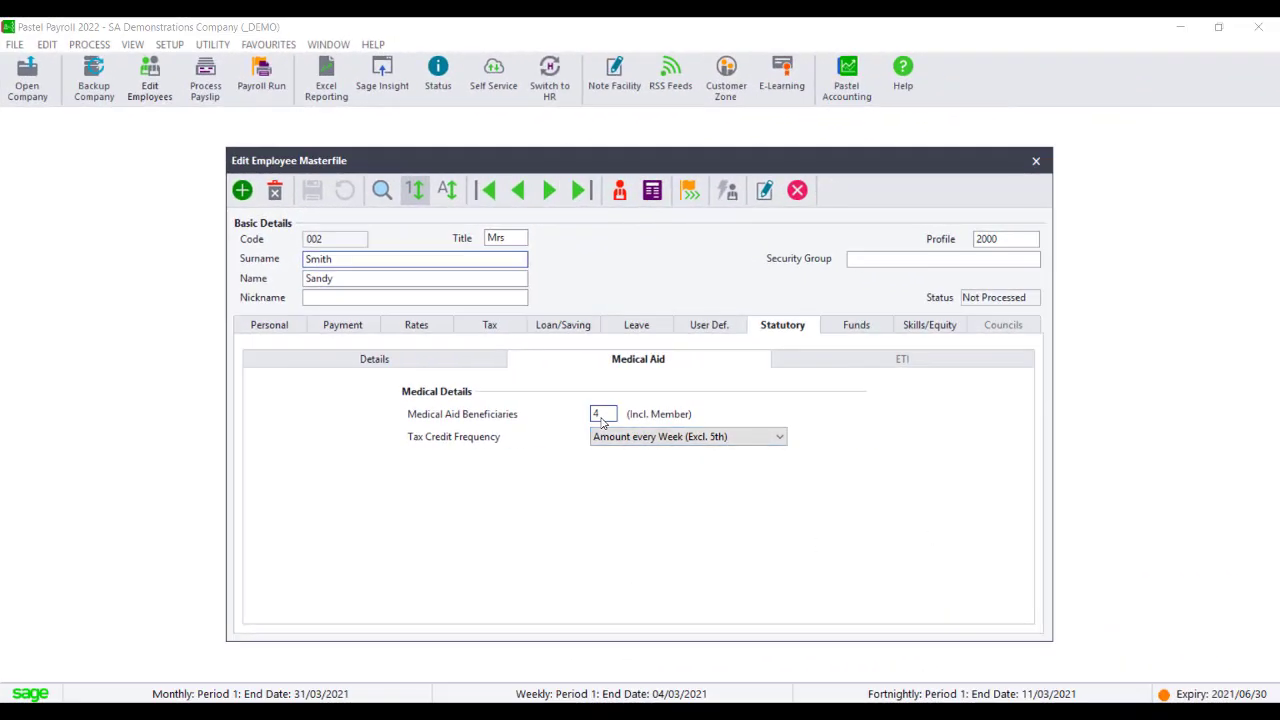
click(603, 443)
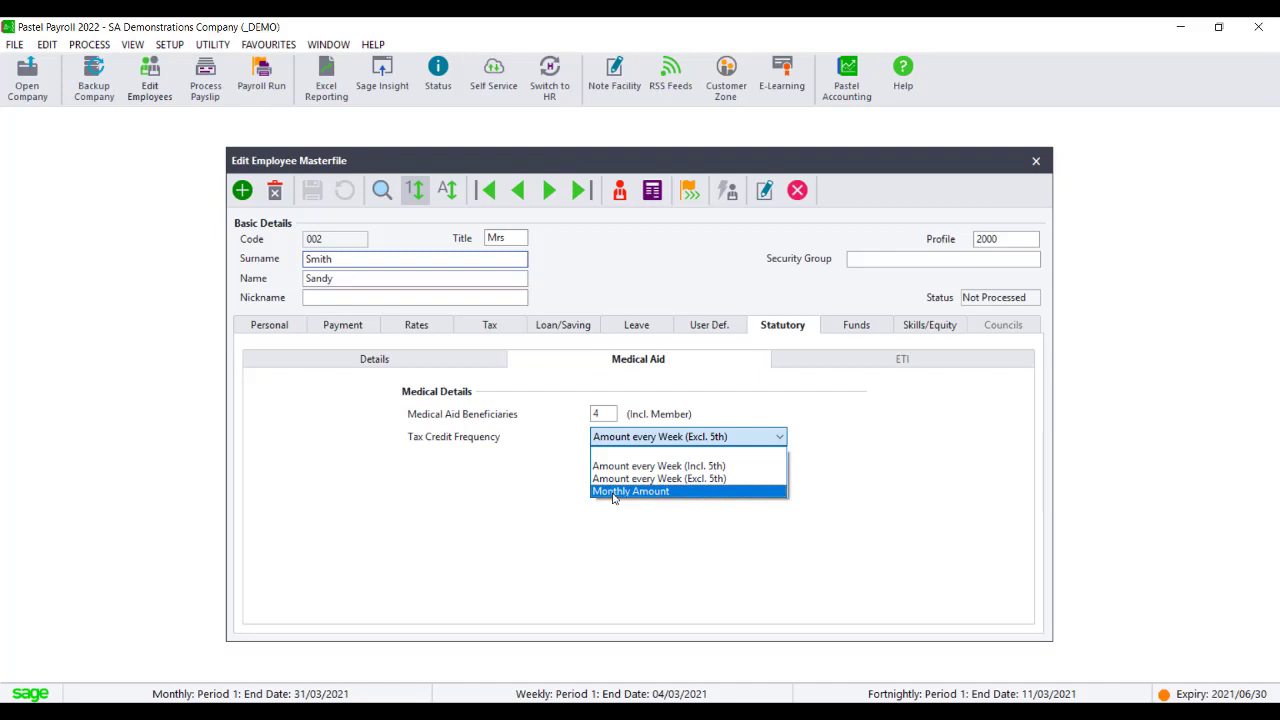
click(614, 469)
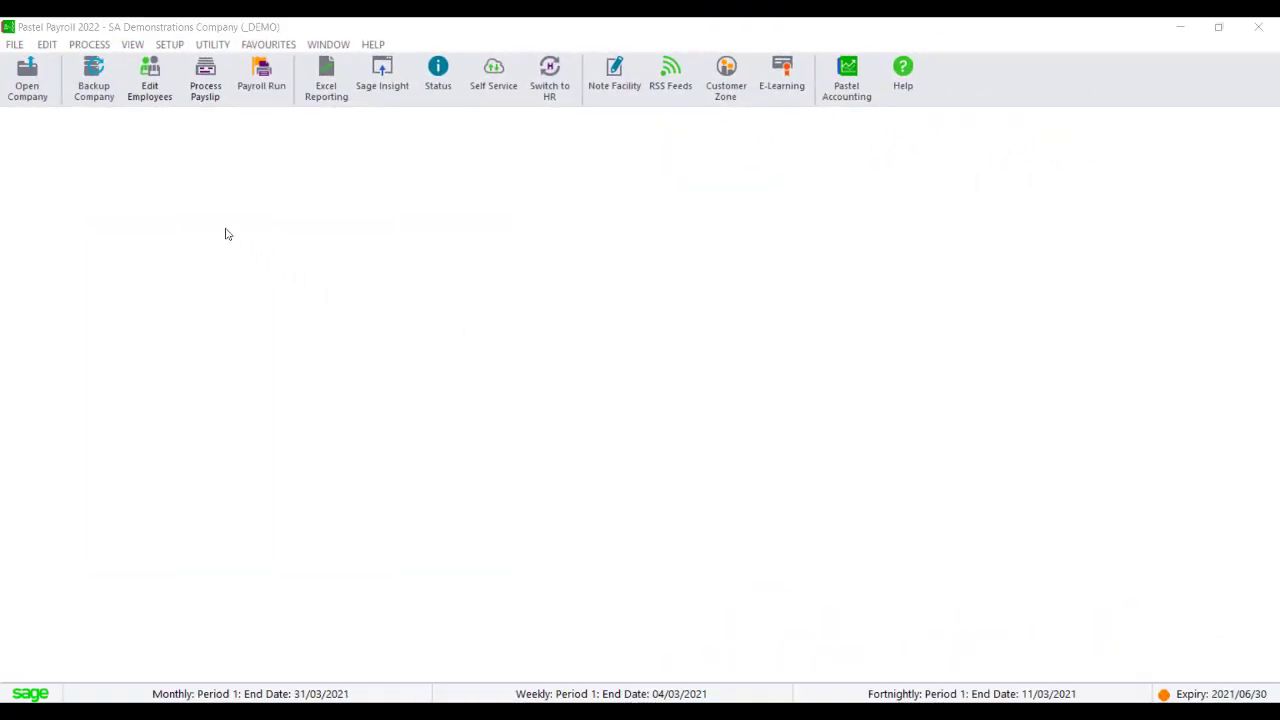
- Open Process Payslips and add employee medical aid code 8090 at 1,500.00 to employee 001's payslip
click(91, 46)
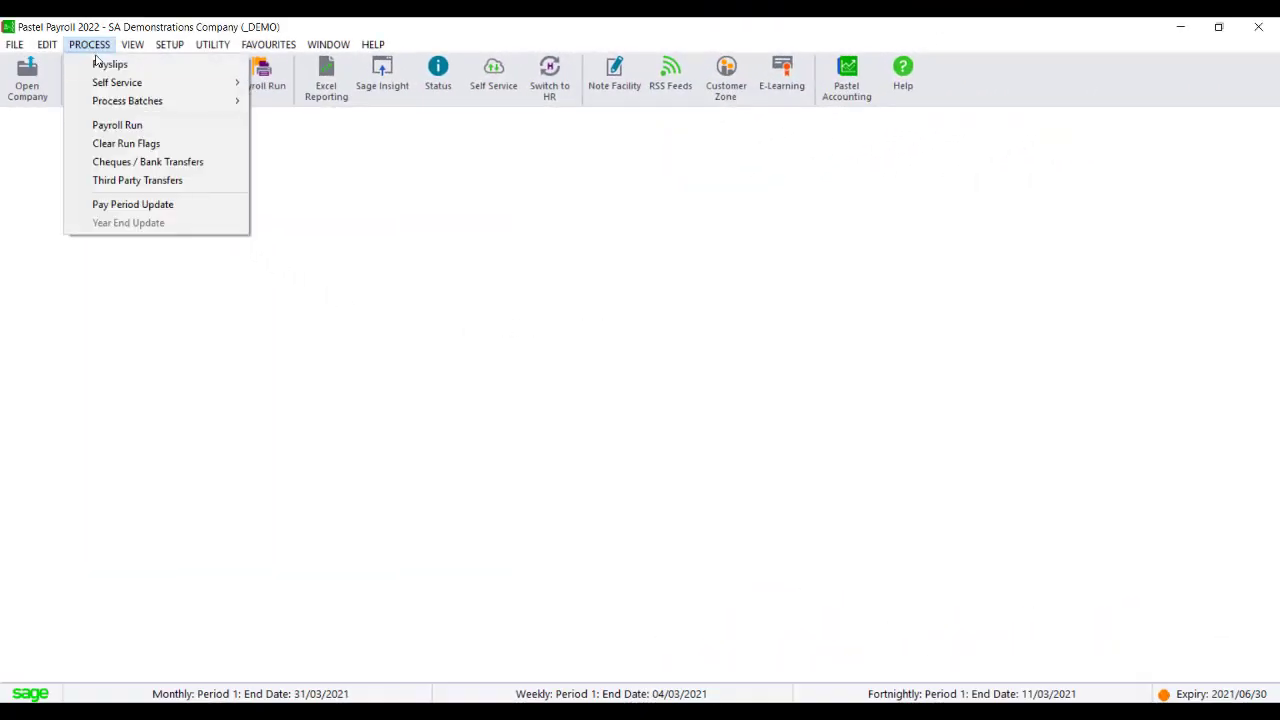
click(110, 64)
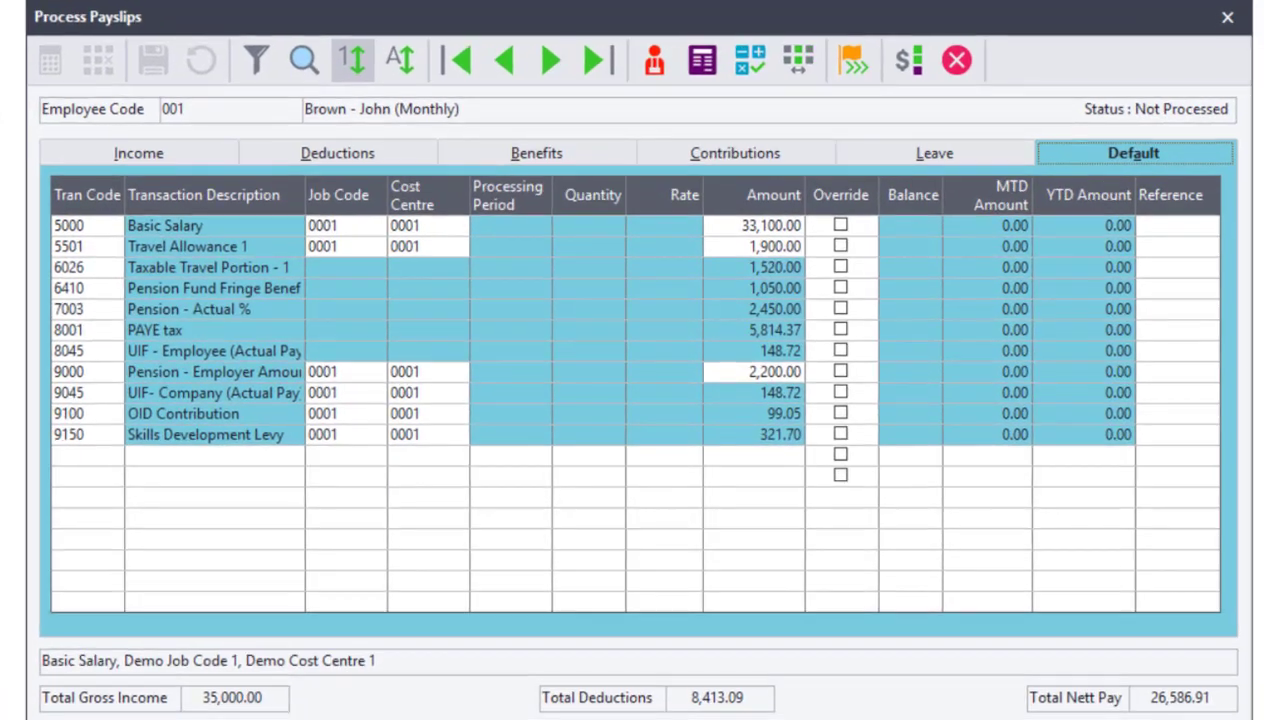
click(94, 458)
text(8)
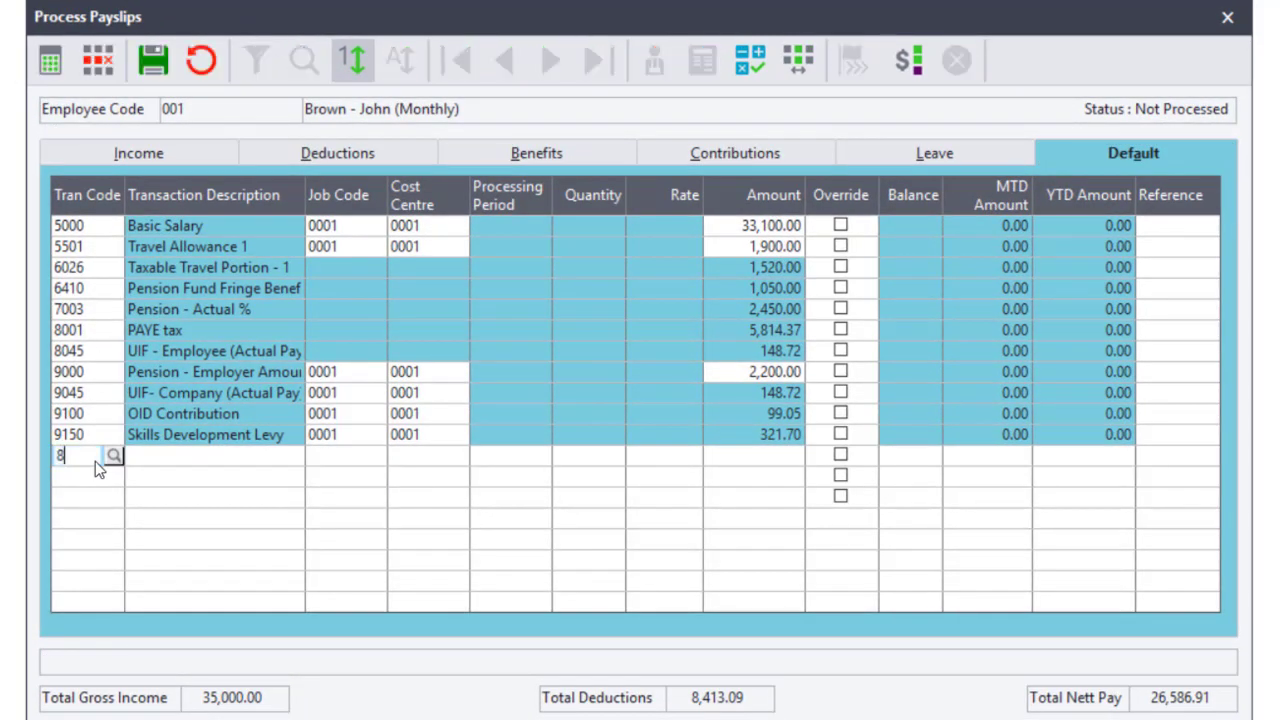
text(090)
key(Return)
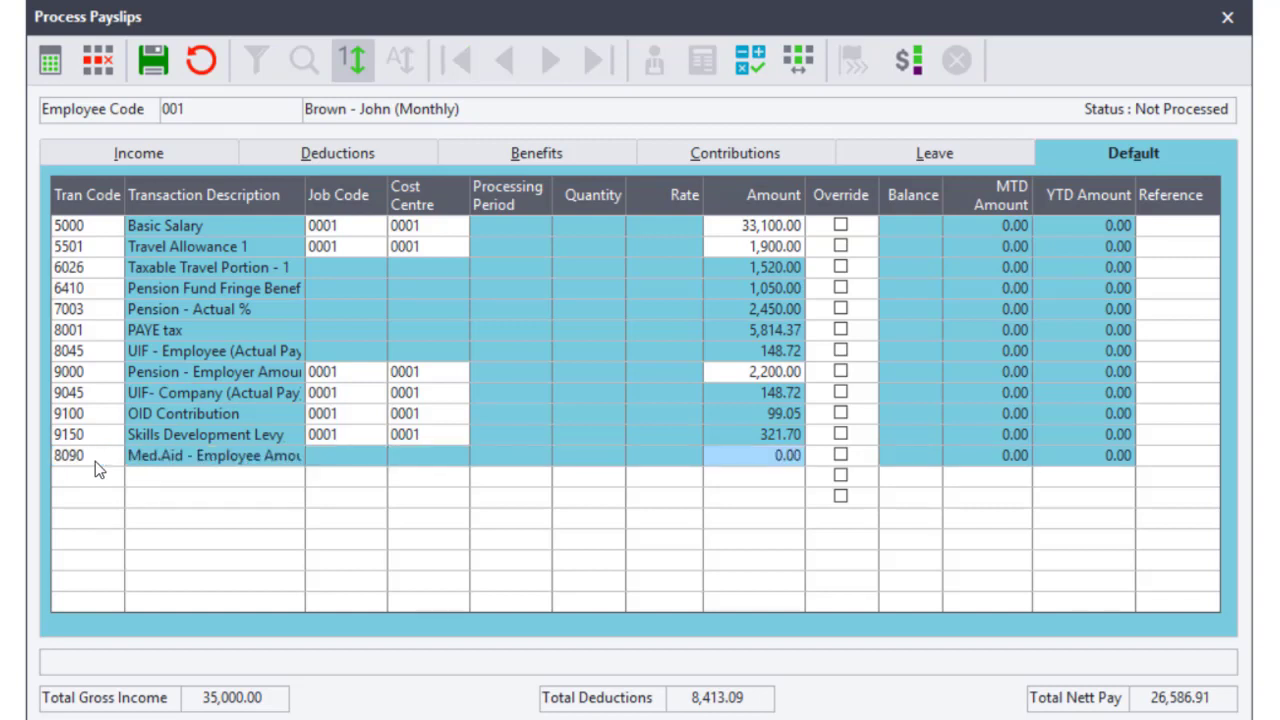
text(1500)
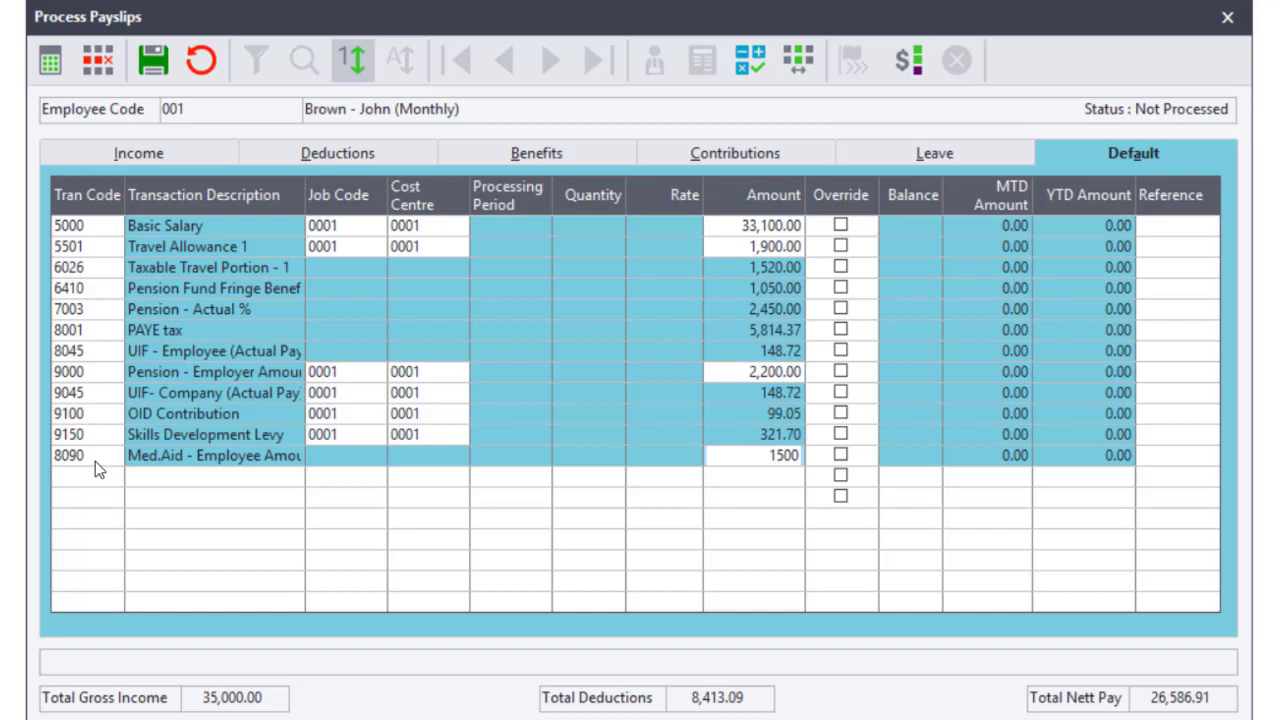
key(Return)
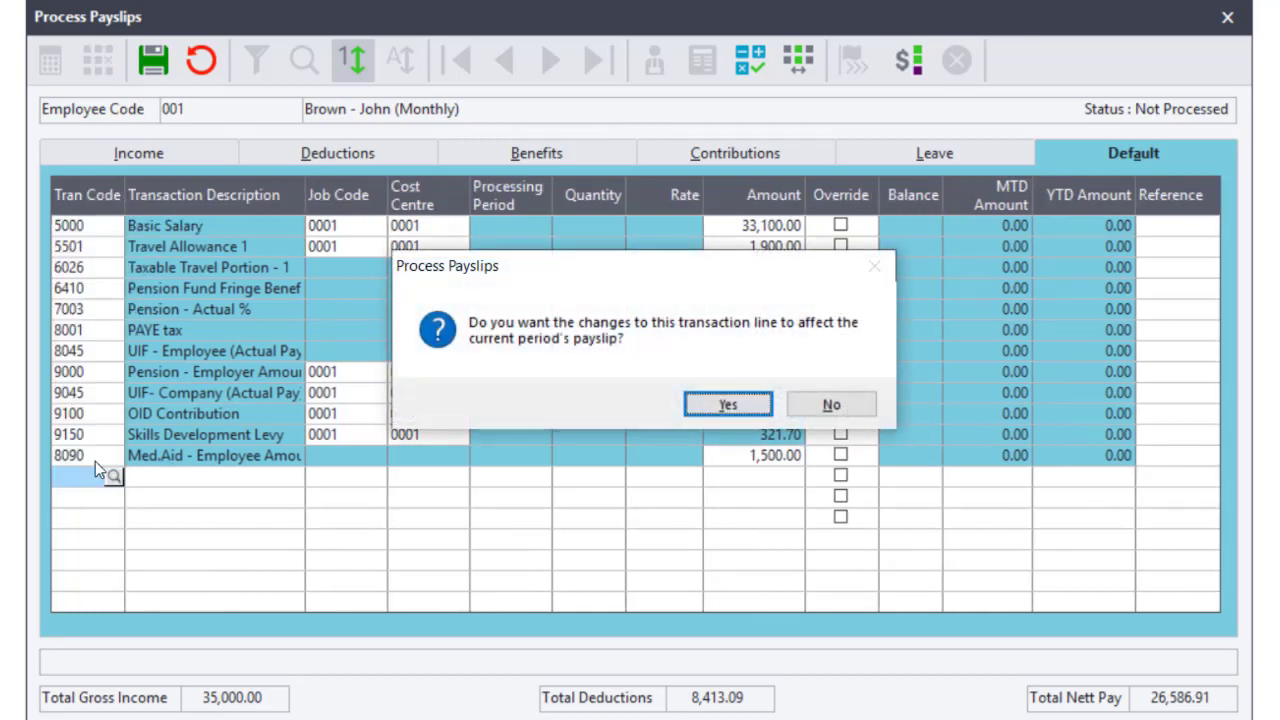
key(Return)
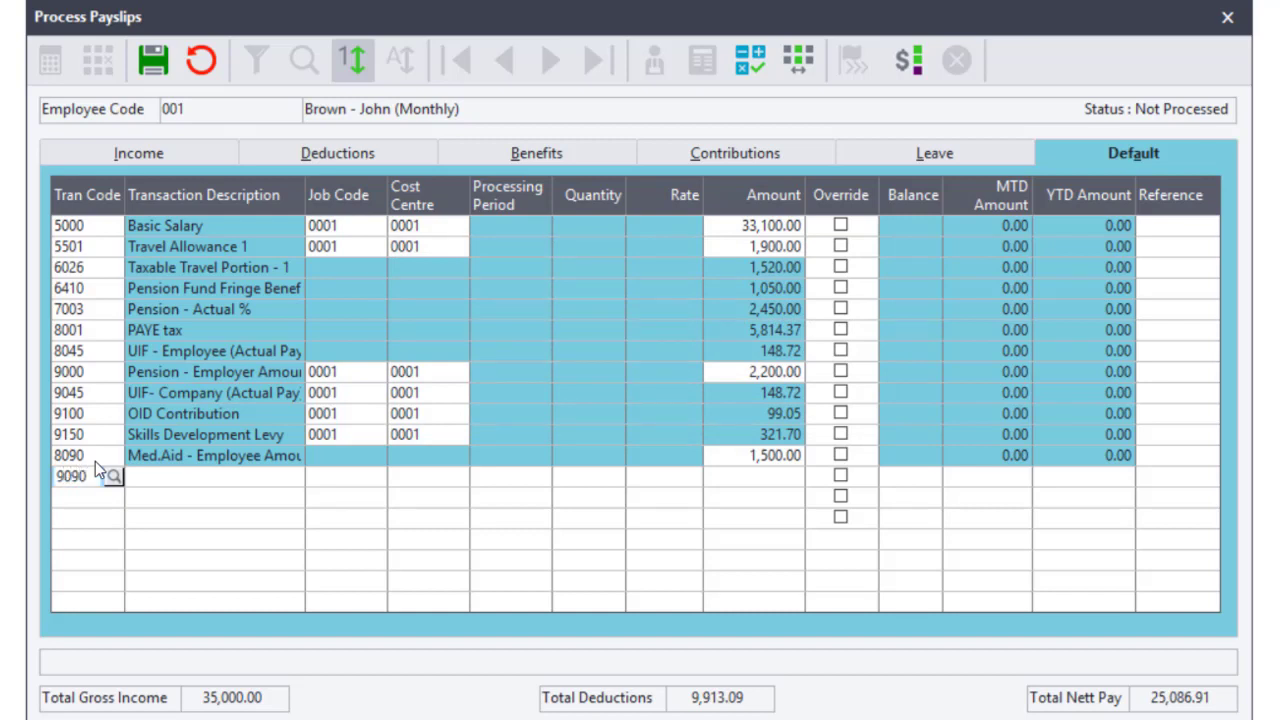
- Add employer medical aid code 9090 at 1,500.00 and apply it to this period's payslip
key(Tab)
key(Tab)
key(Tab)
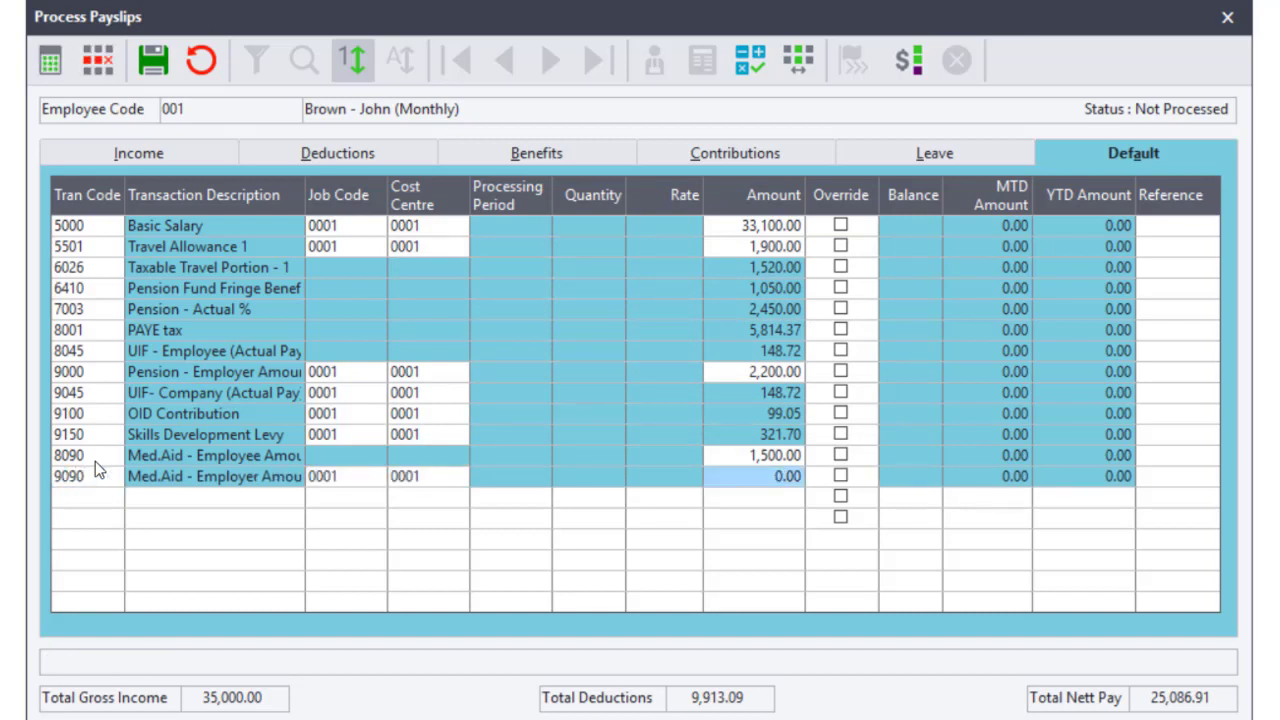
text(1500)
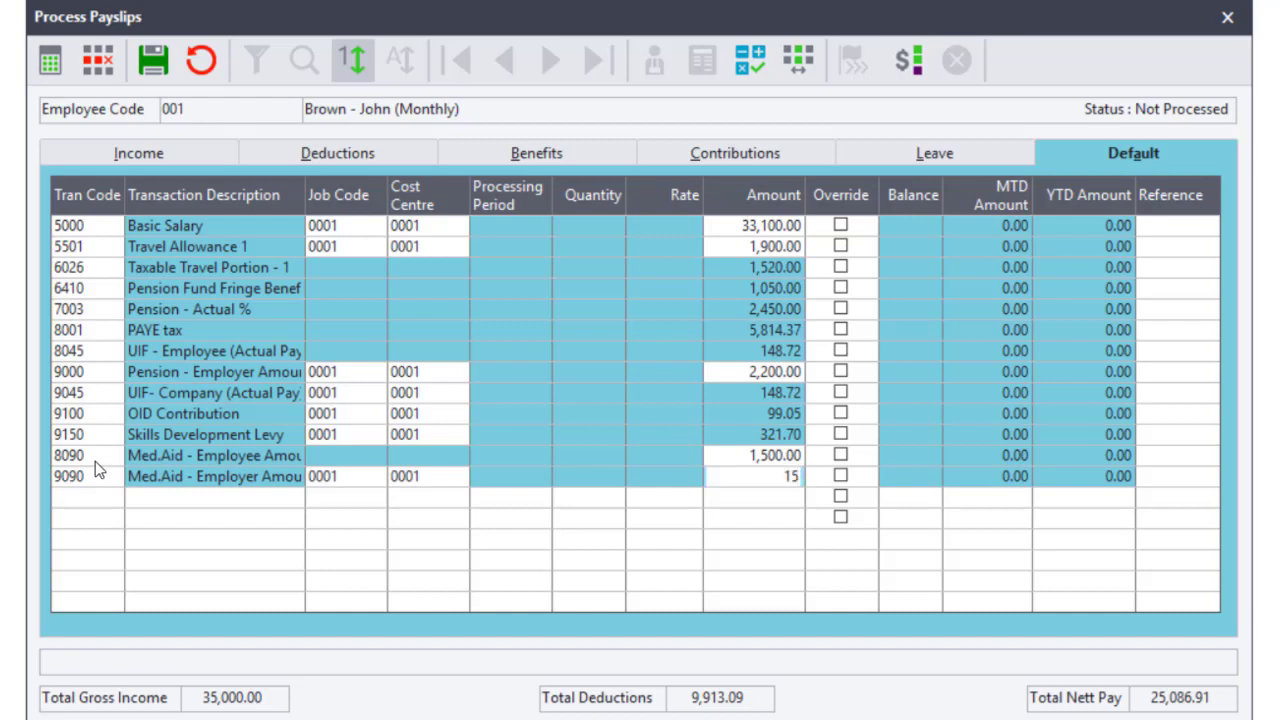
key(Tab)
key(Tab)
key(Tab)
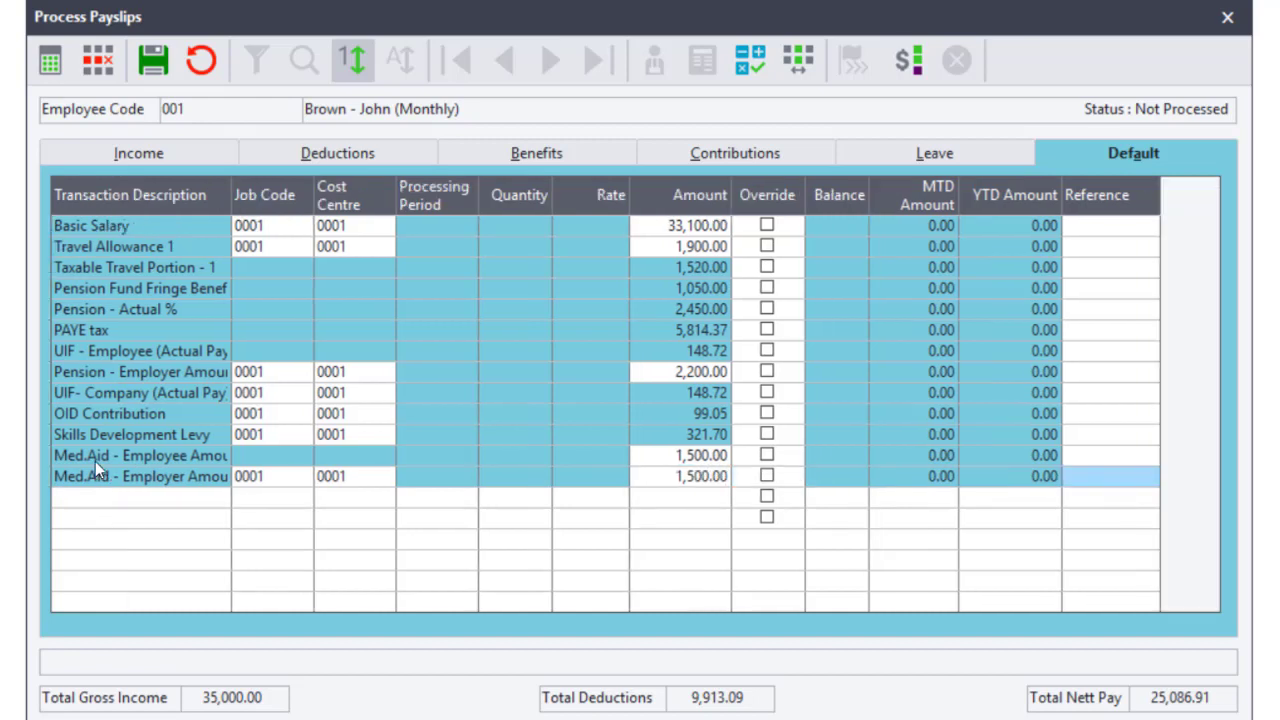
key(Return)
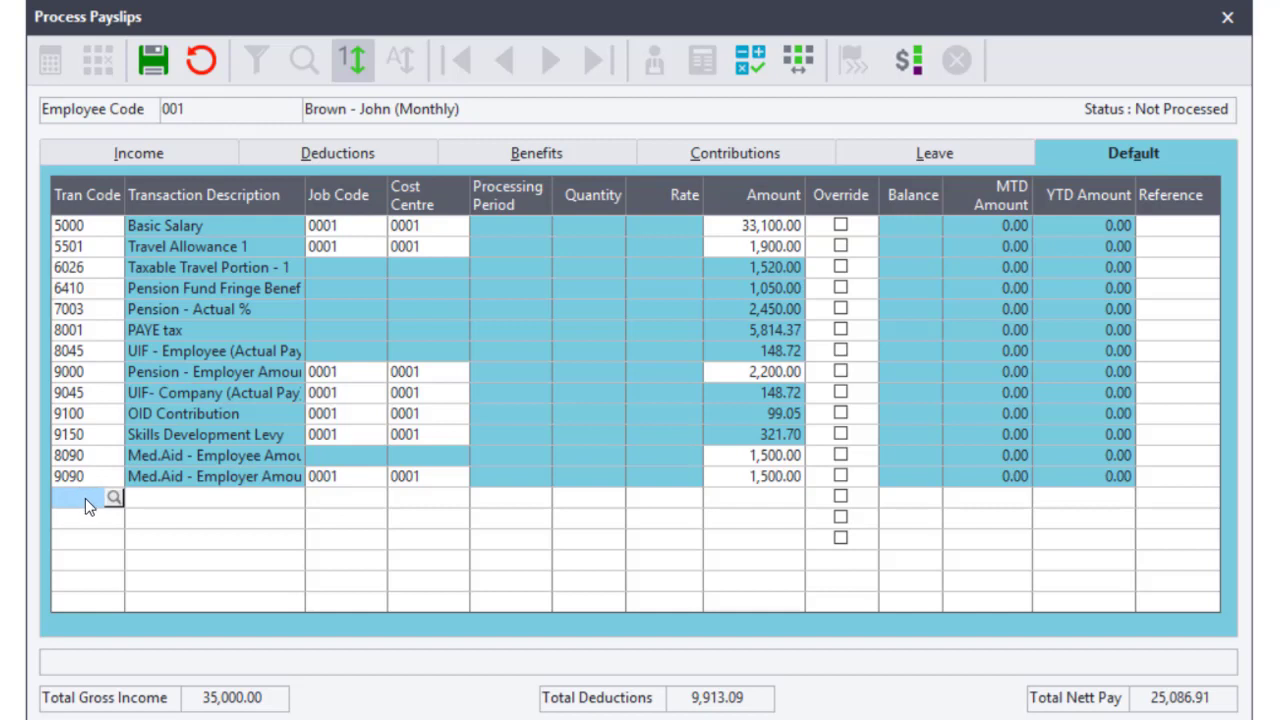
- Add the 6172 Medical Aid Fringe Benefit line and change the employer medical aid amount to 1,700.00
text(61)
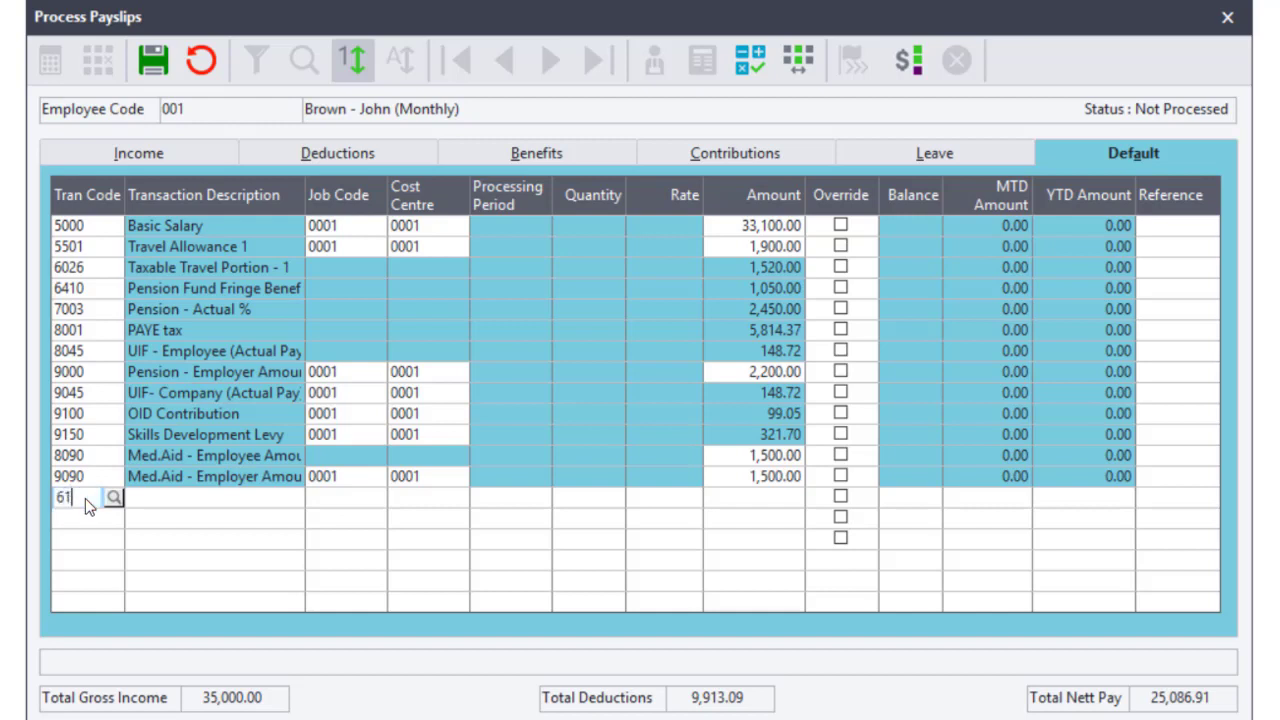
text(72)
key(Return)
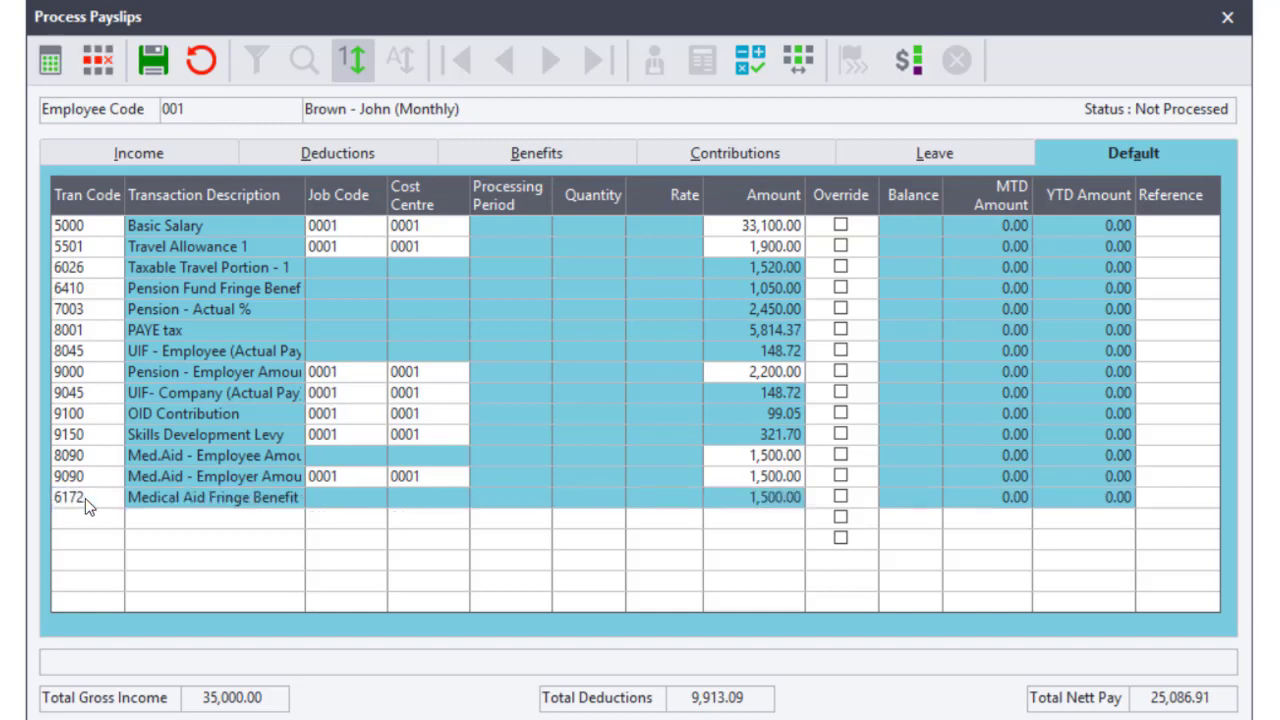
click(752, 477)
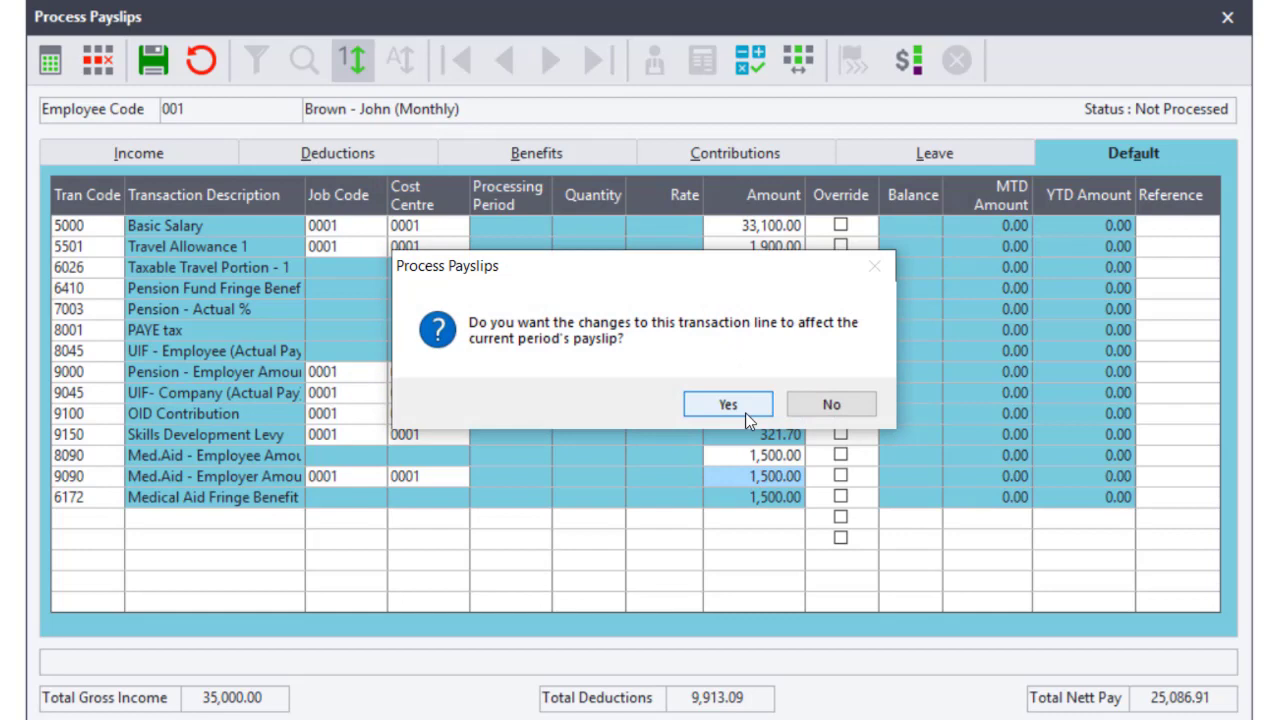
click(745, 412)
text(1700)
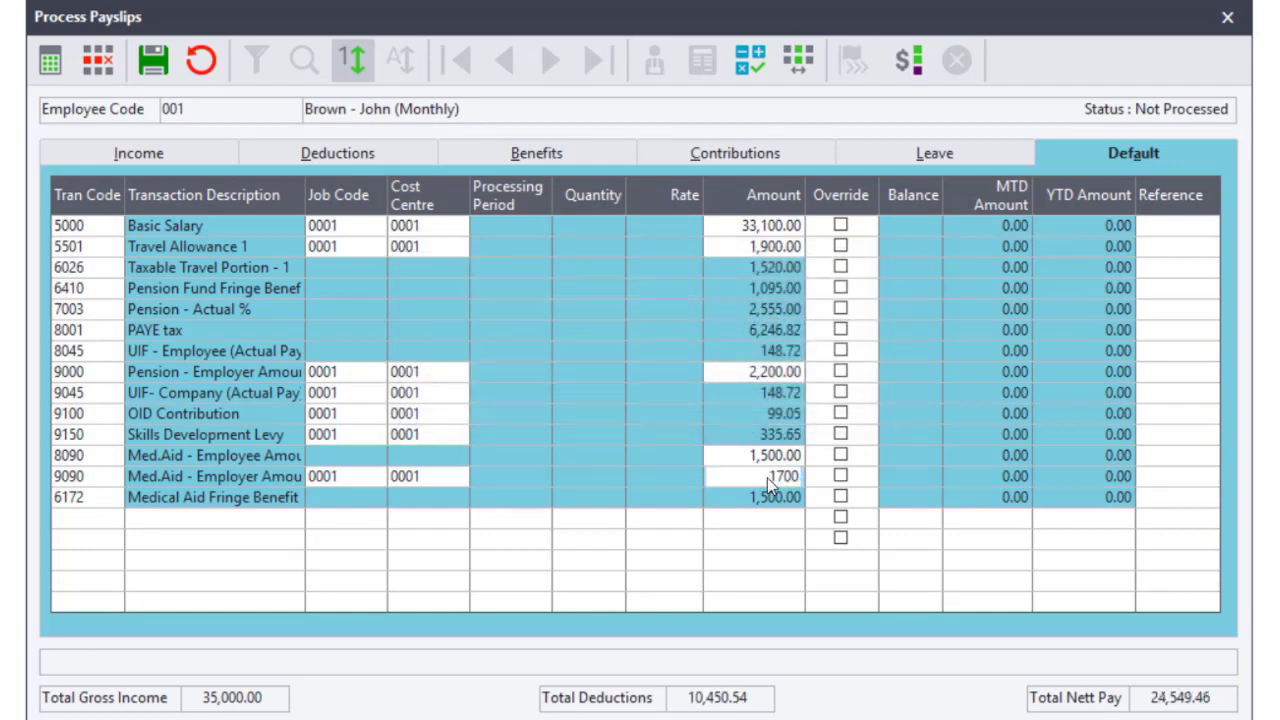
key(Tab)
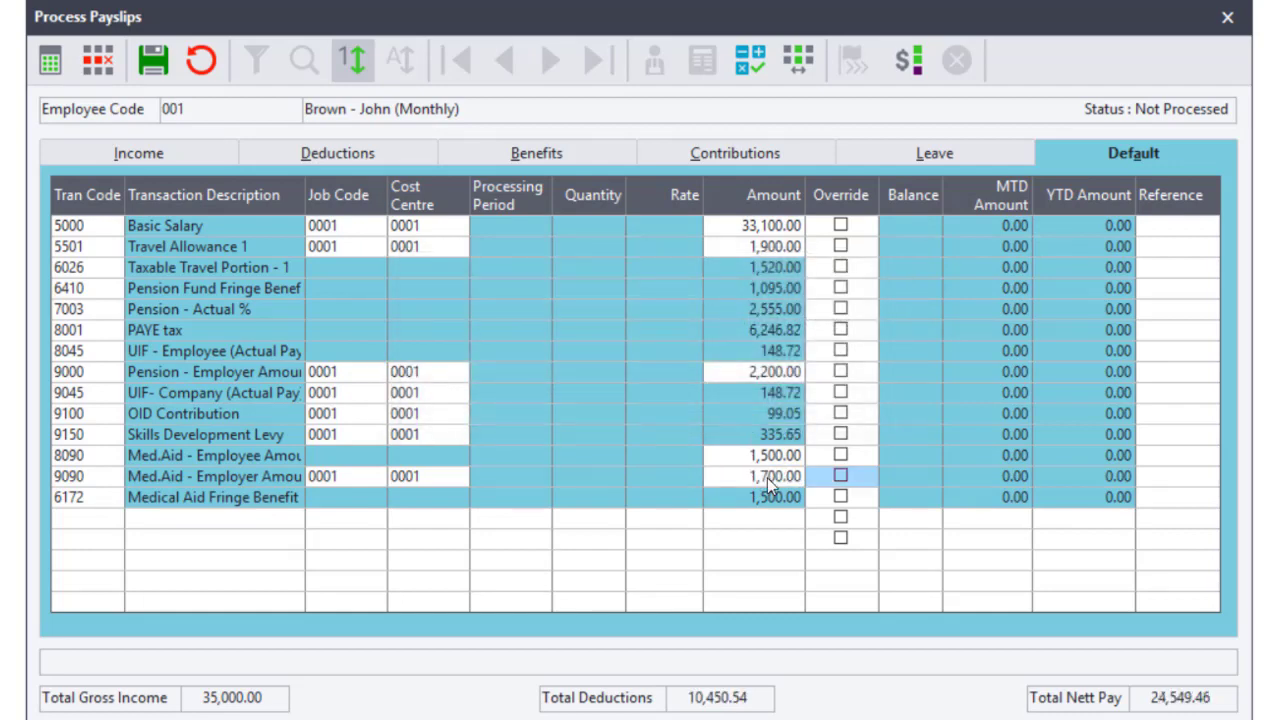
key(Tab)
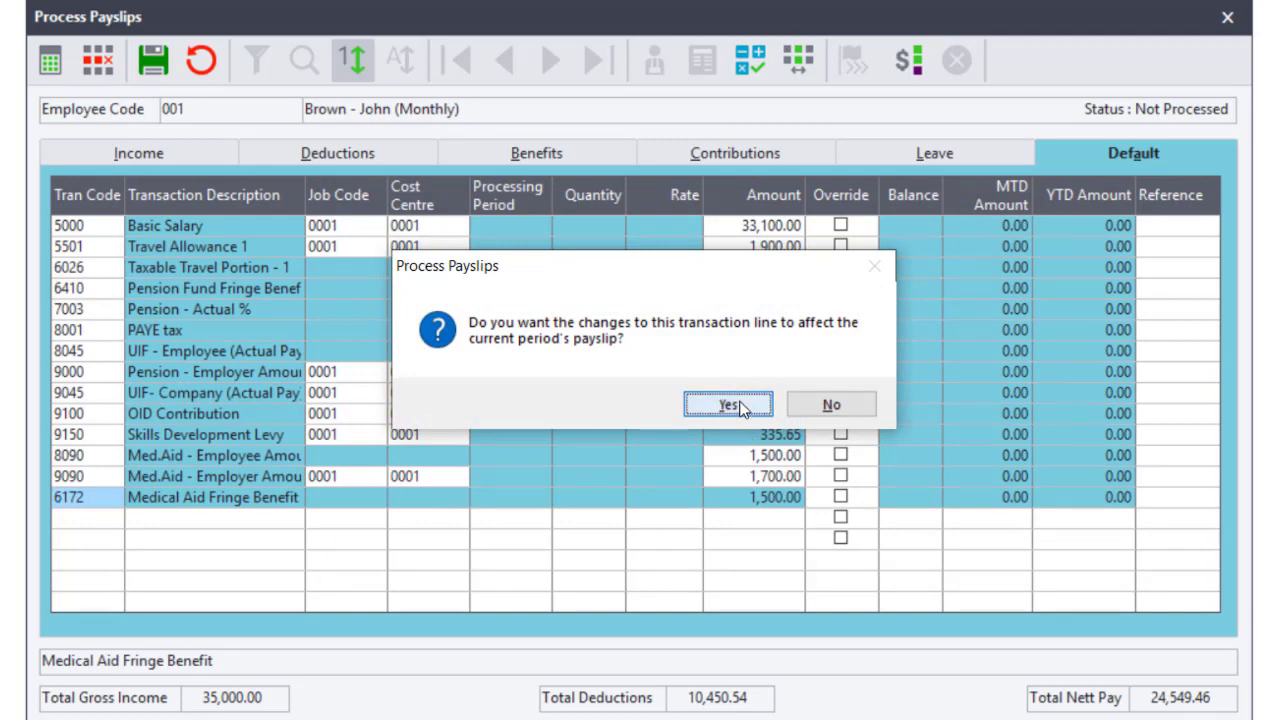
click(728, 405)
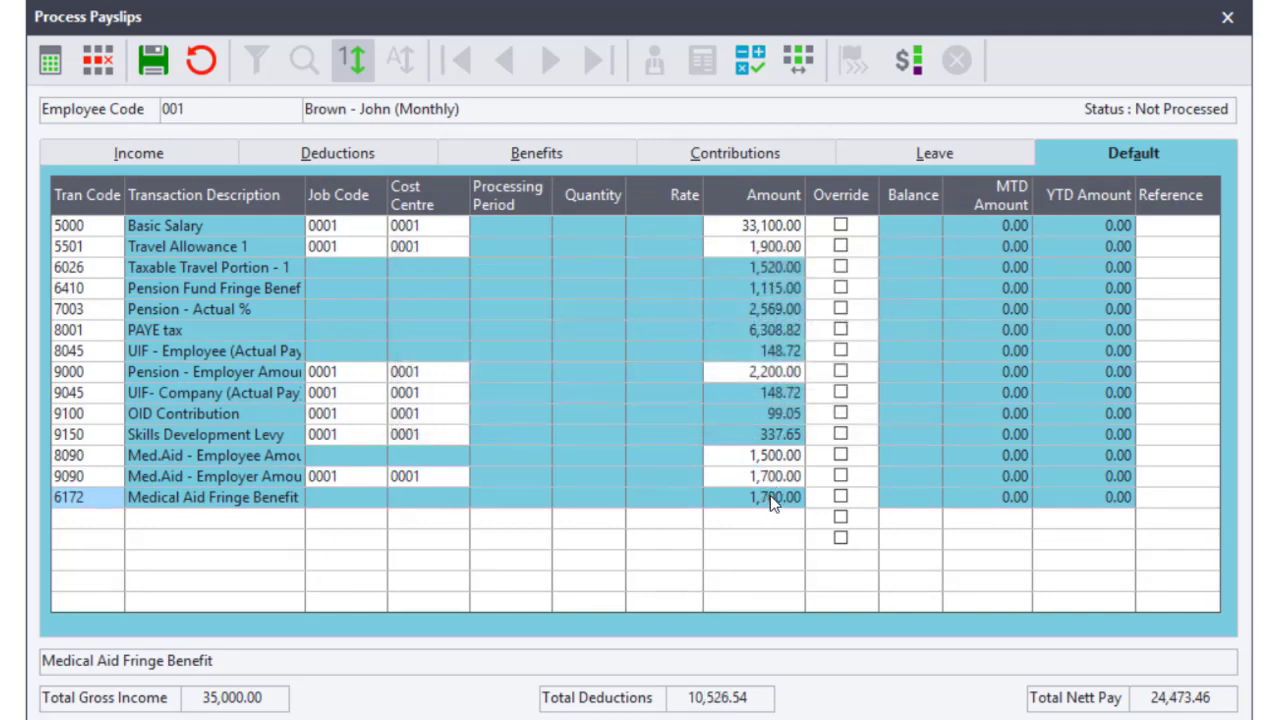
- Reset the 9090 employer medical aid amount to 1,500.00 and apply it to this payslip
click(770, 475)
text(1)
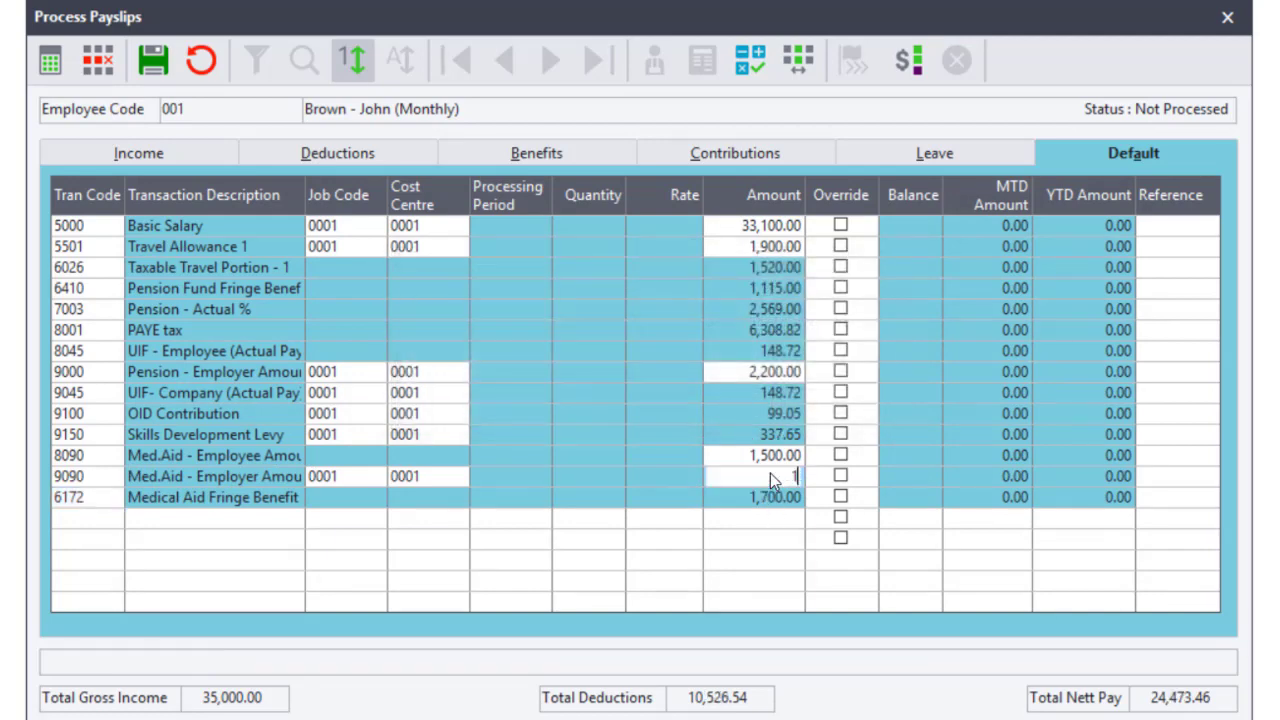
text(,500)
key(Tab)
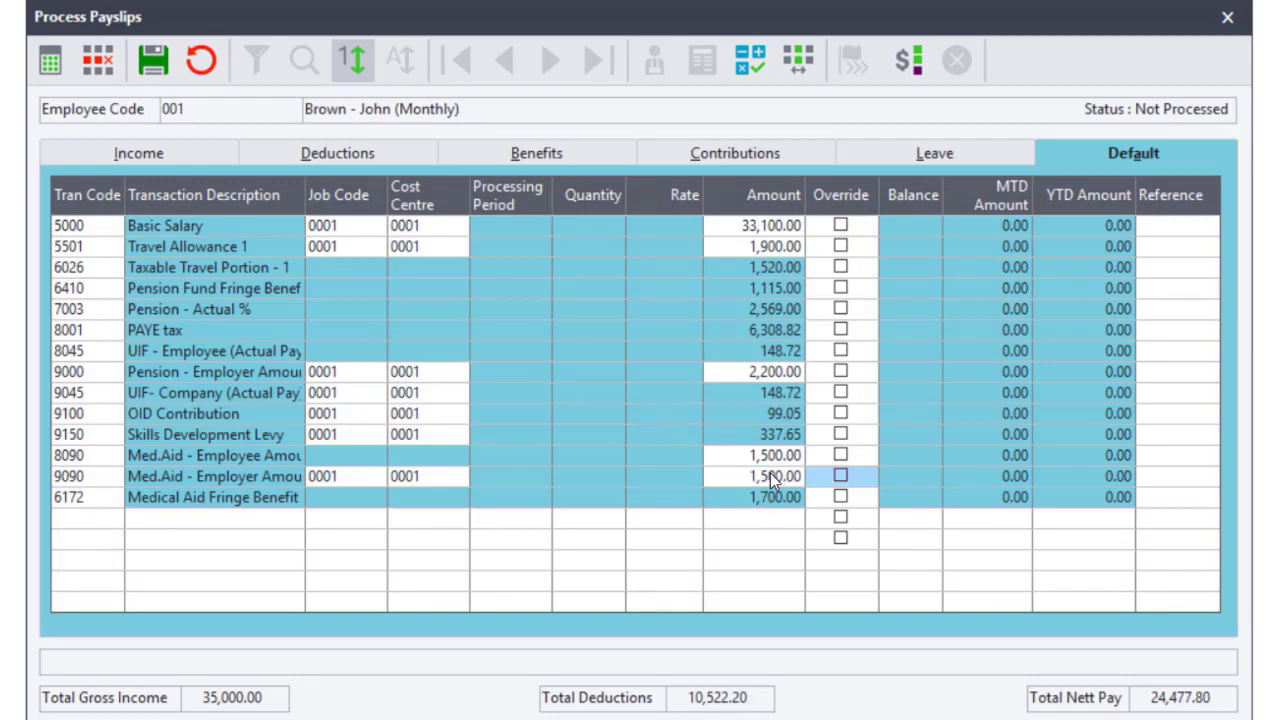
key(Tab)
key(Tab)
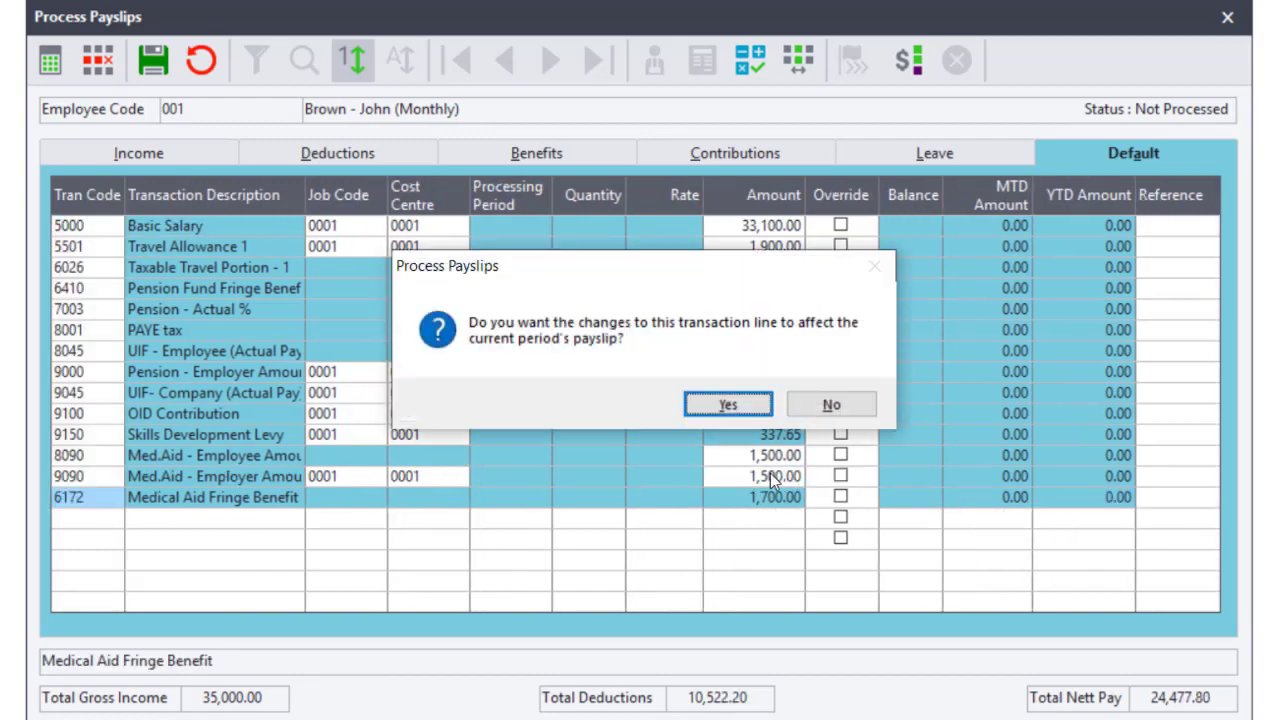
click(730, 405)
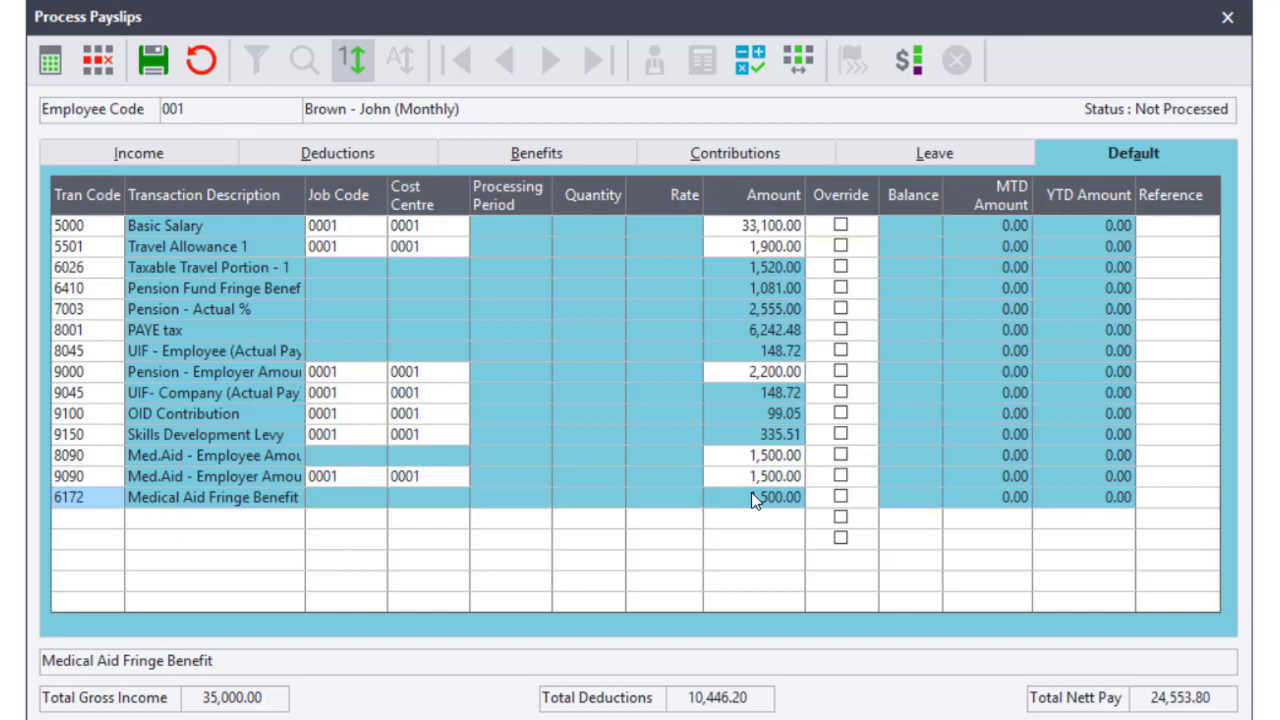
- Add tax credit transaction code 8000 to the payslip and apply it
click(95, 520)
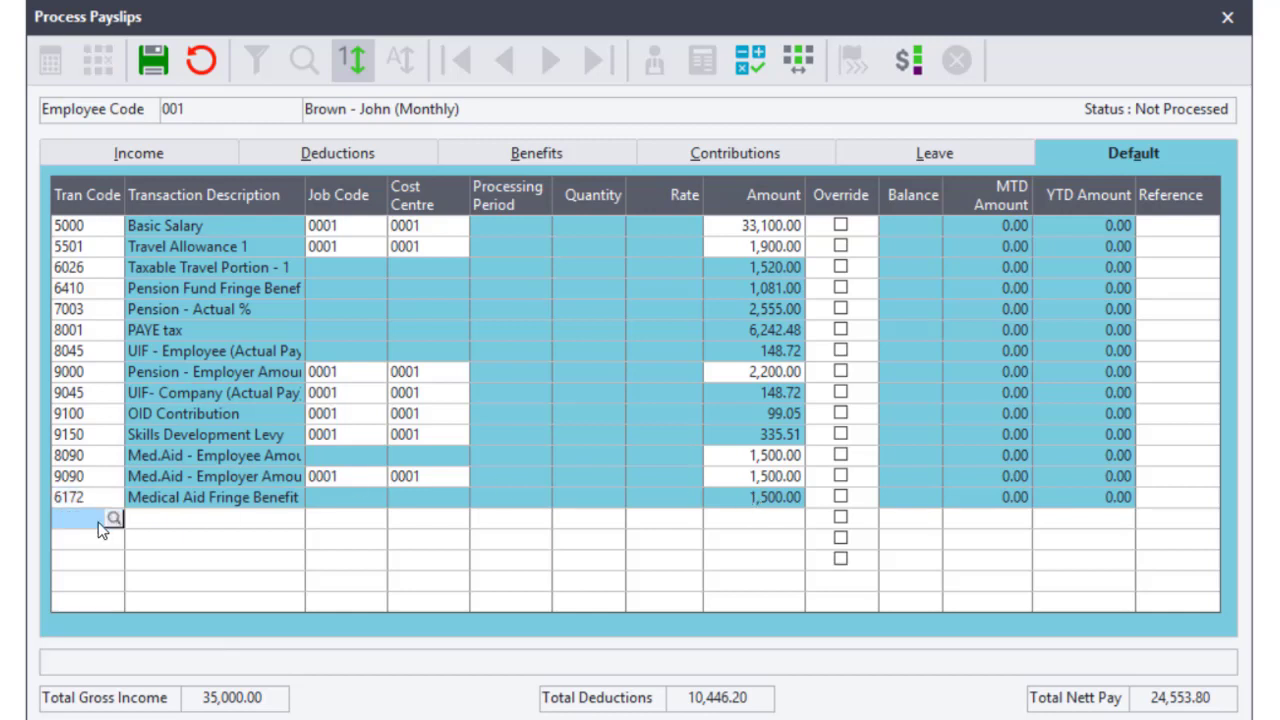
text(8000)
key(Tab)
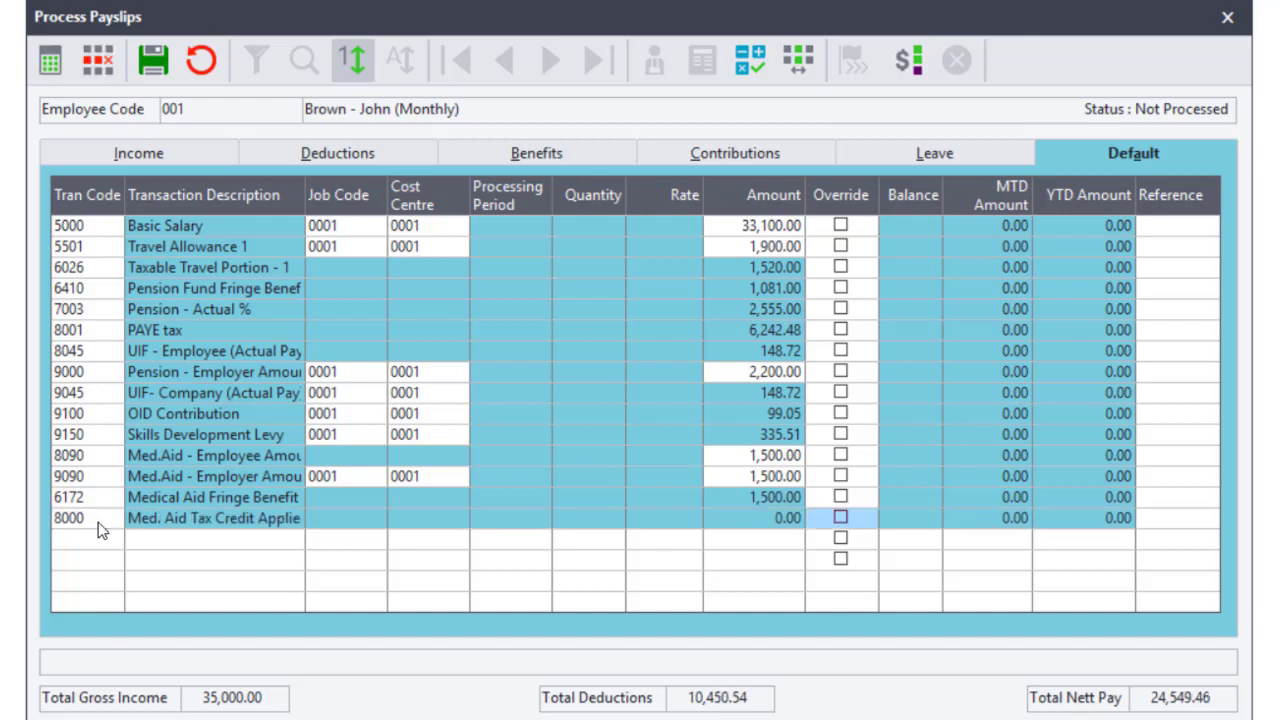
key(Tab)
key(Tab)
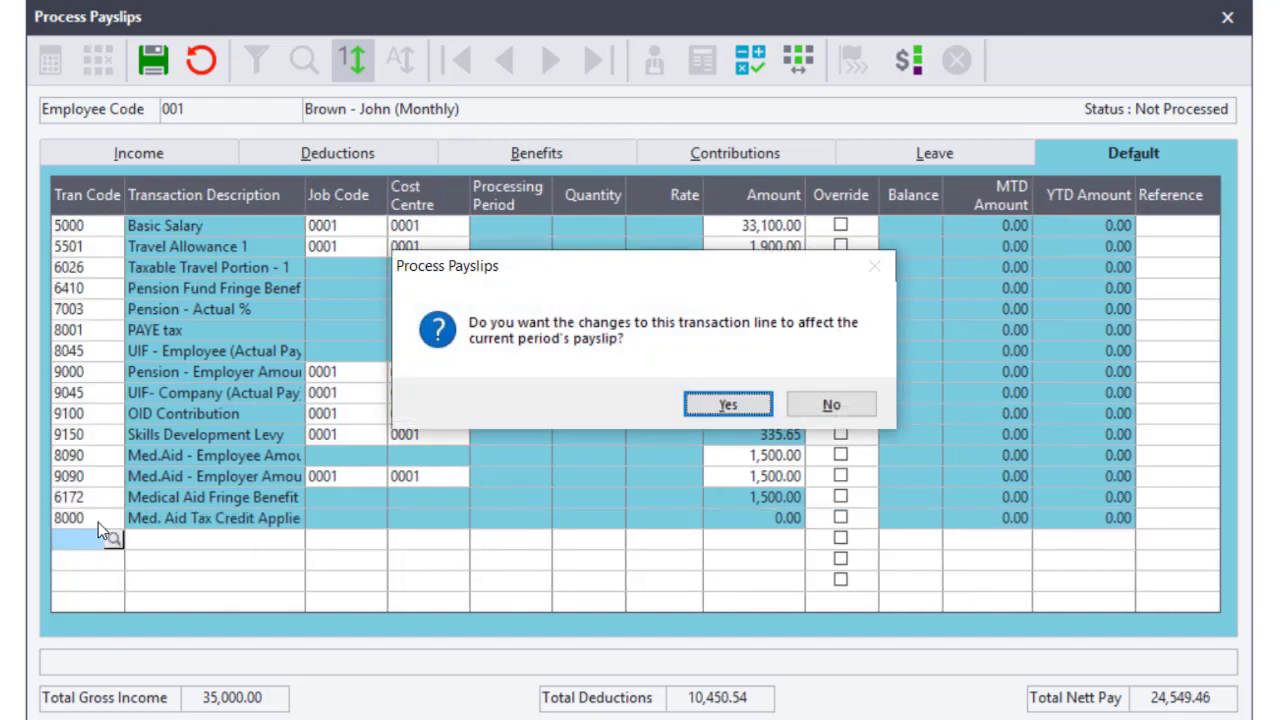
click(706, 407)
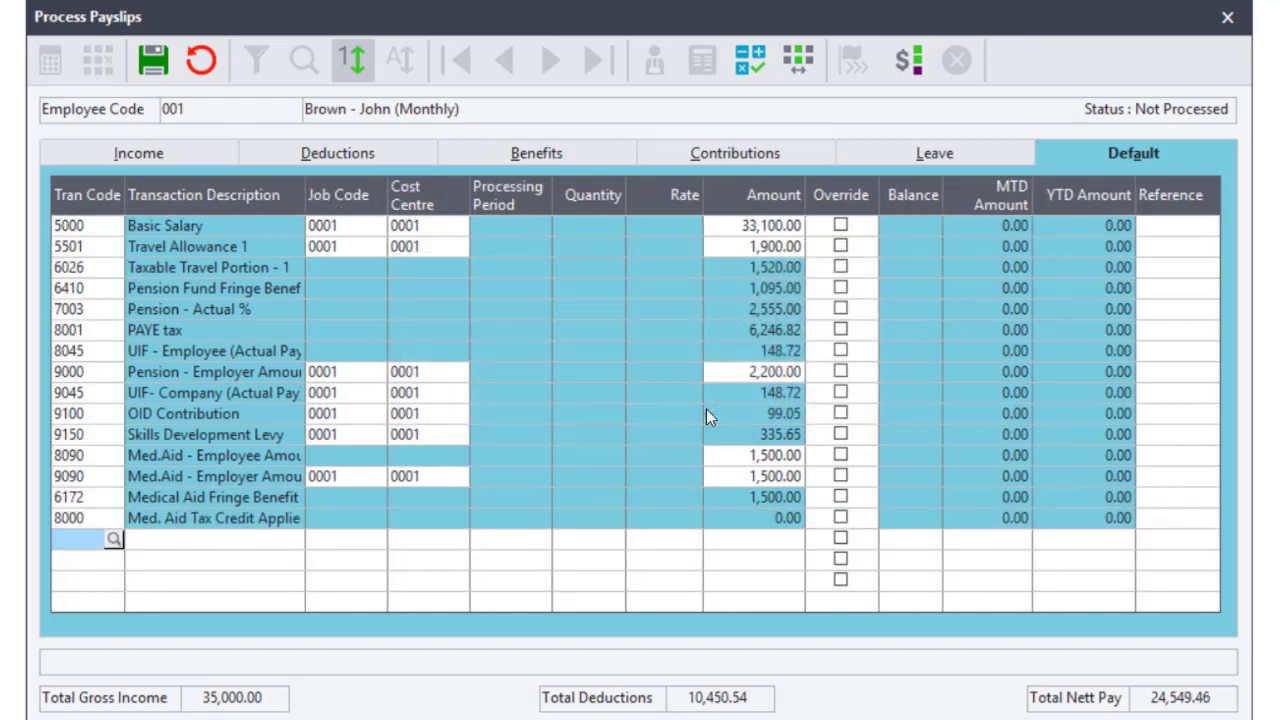
- Add transaction 8002 Medical Aid Tax Credits, giving a -332.00 tax credit
click(86, 542)
text(8002)
key(Return)
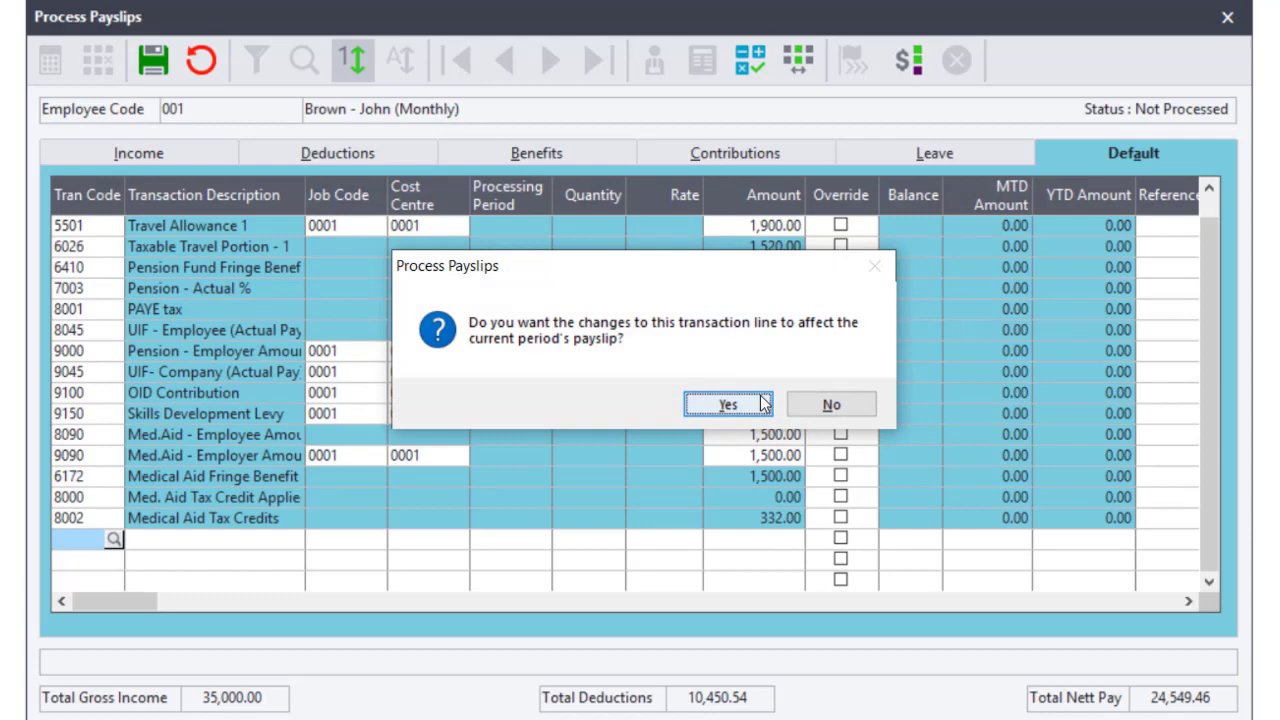
click(728, 405)
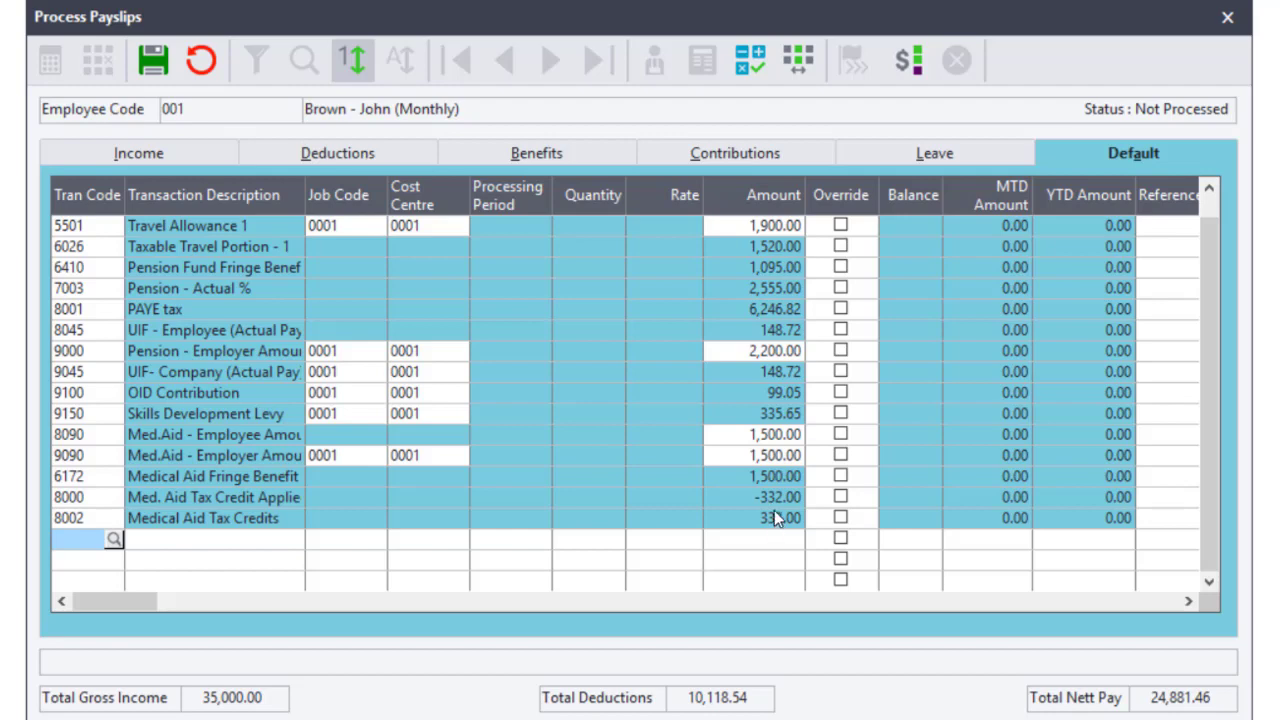
- Save the payslip, add 7085 Medical Aid - Private at 3,000.00, and save again
click(166, 74)
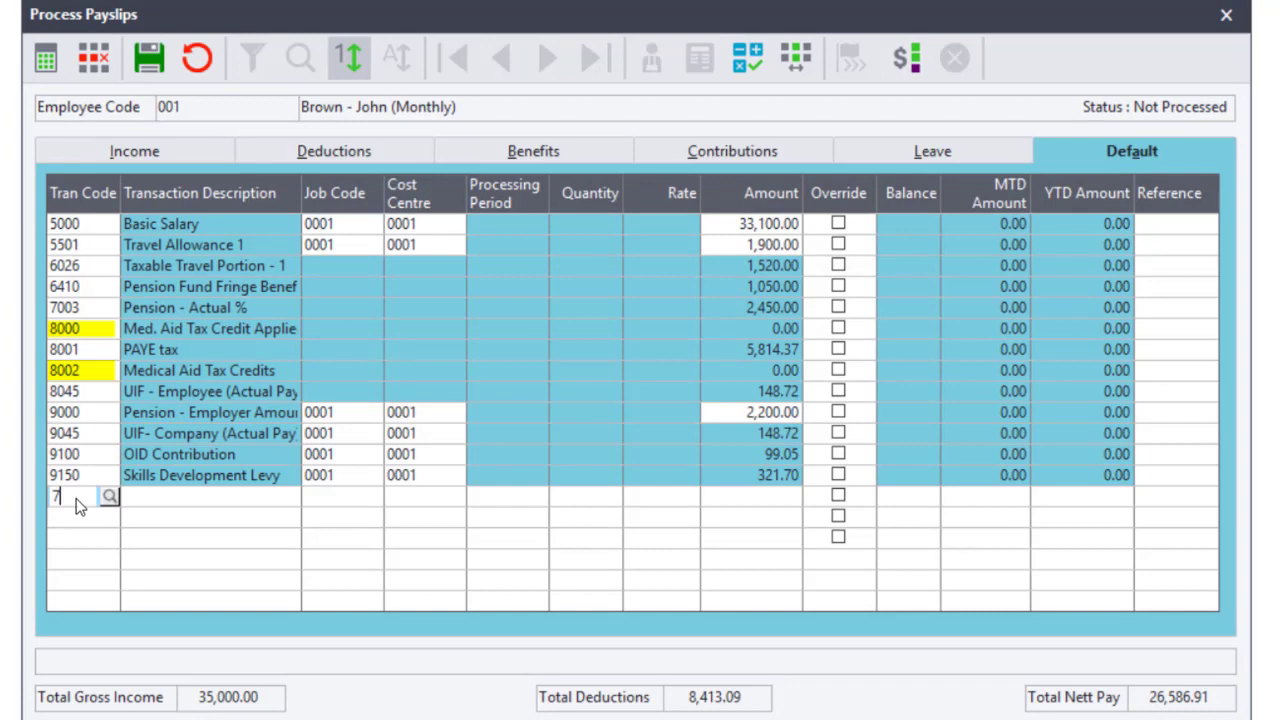
text(85)
key(Return)
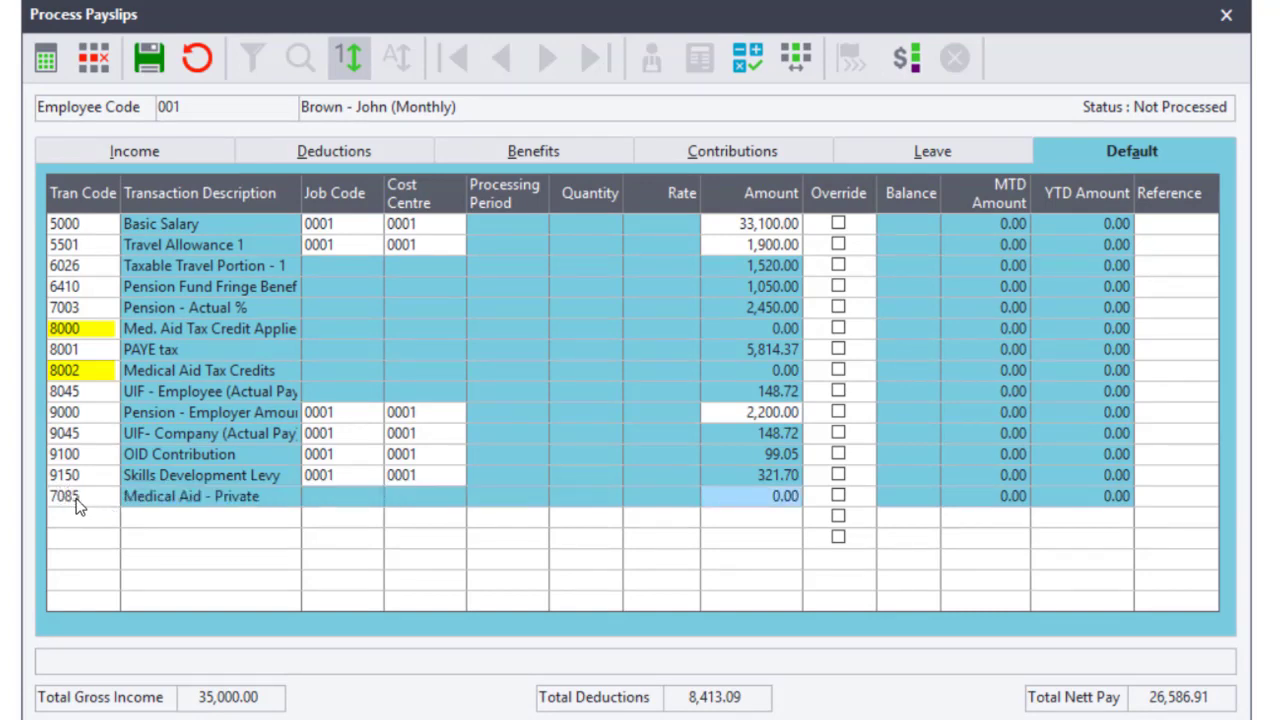
text(3000)
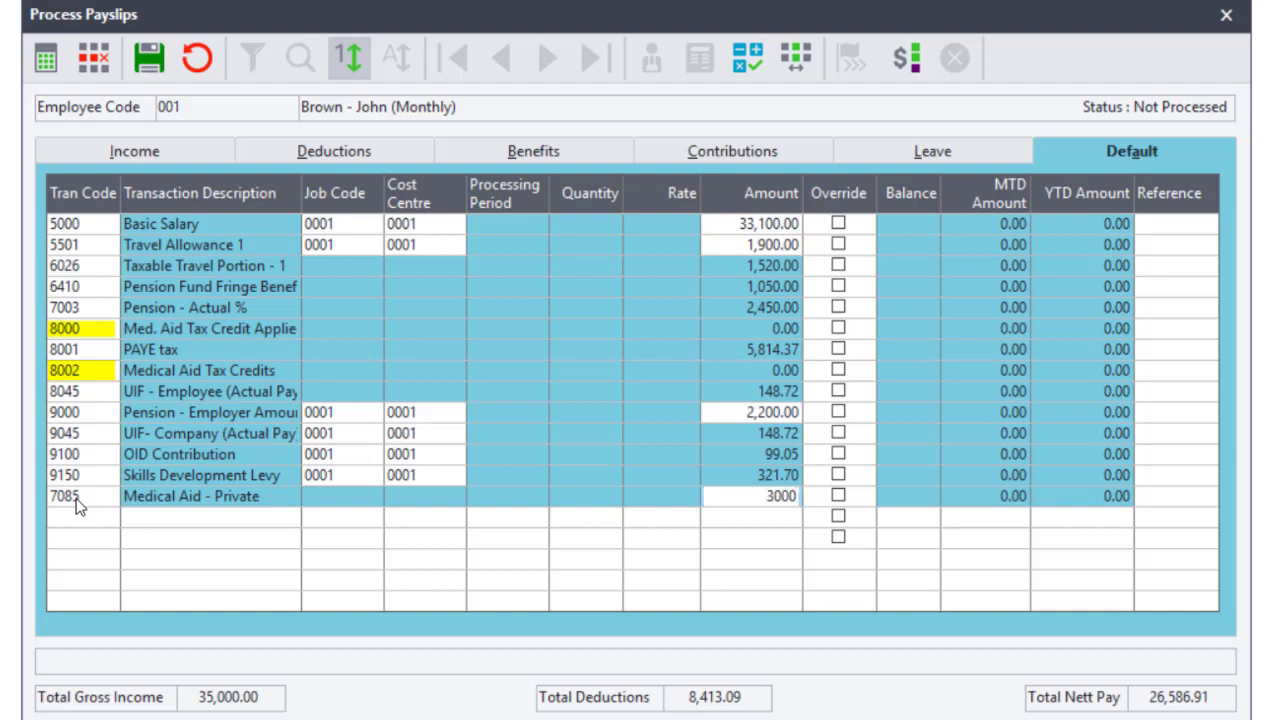
key(Return)
key(Return)
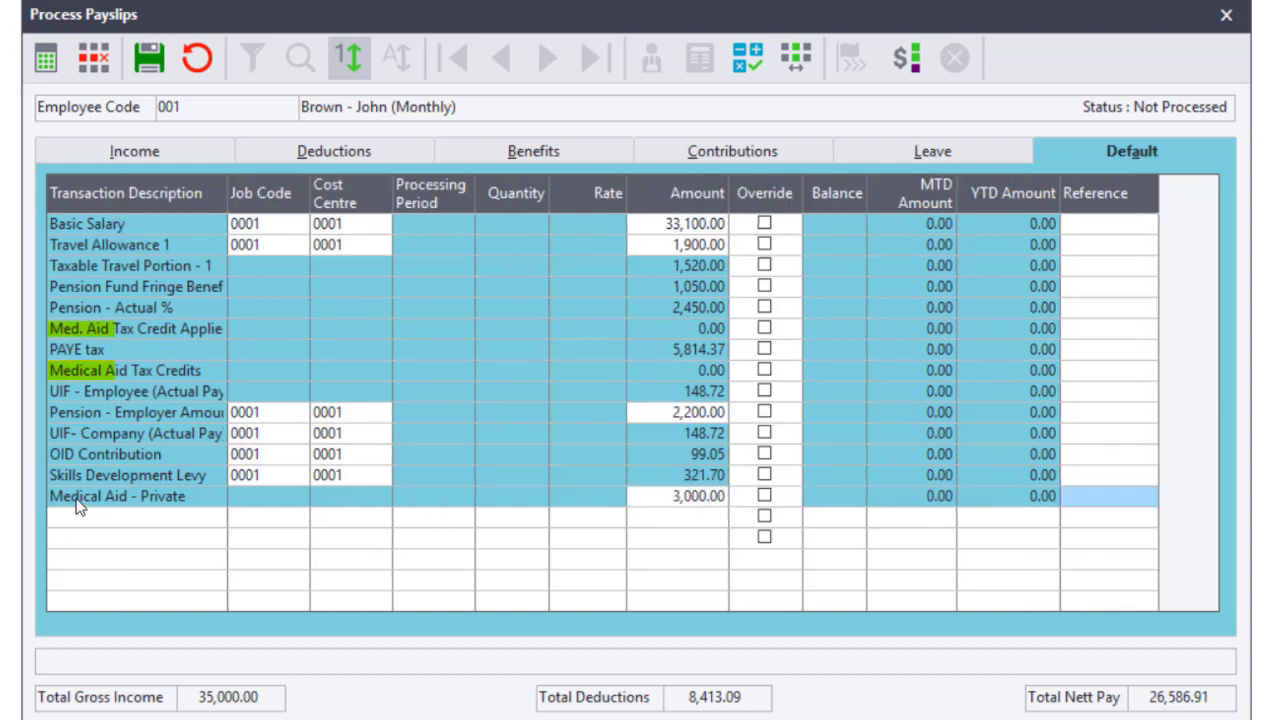
key(Return)
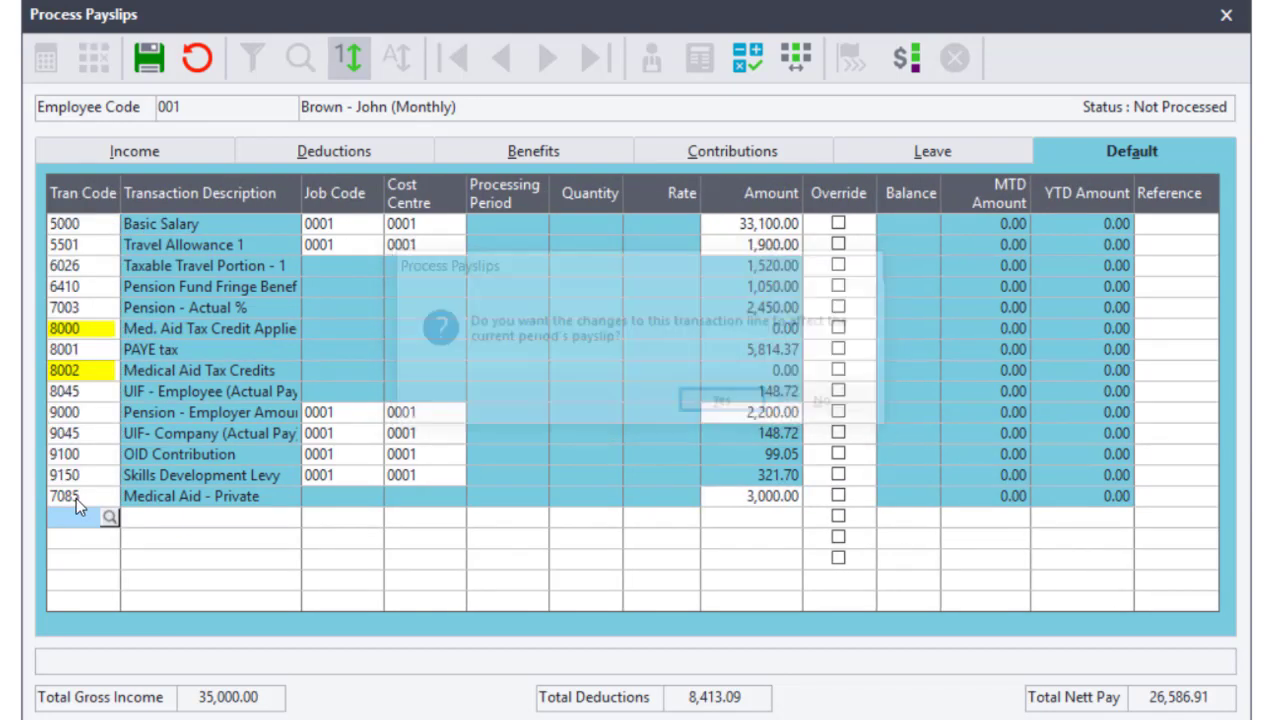
click(150, 64)
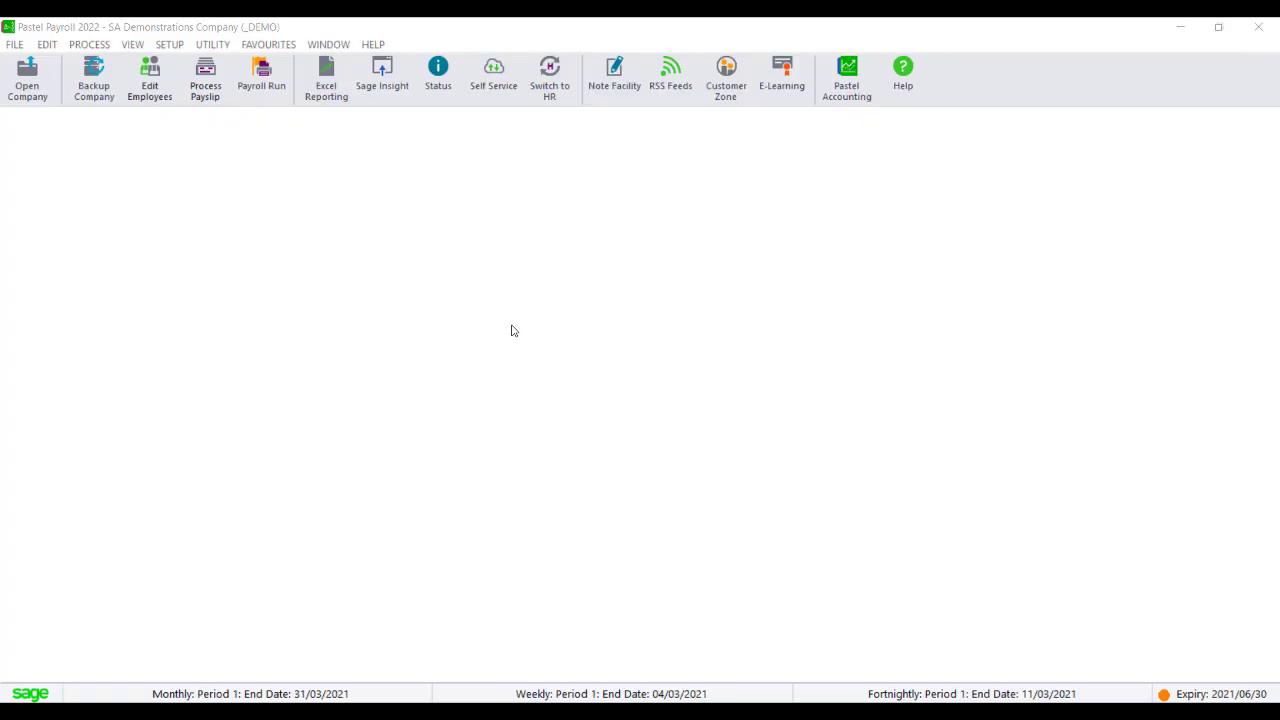
- Create transaction code 1000 'Medical Aid Contribution' on template 5210, then reopen Process Payslips
click(172, 47)
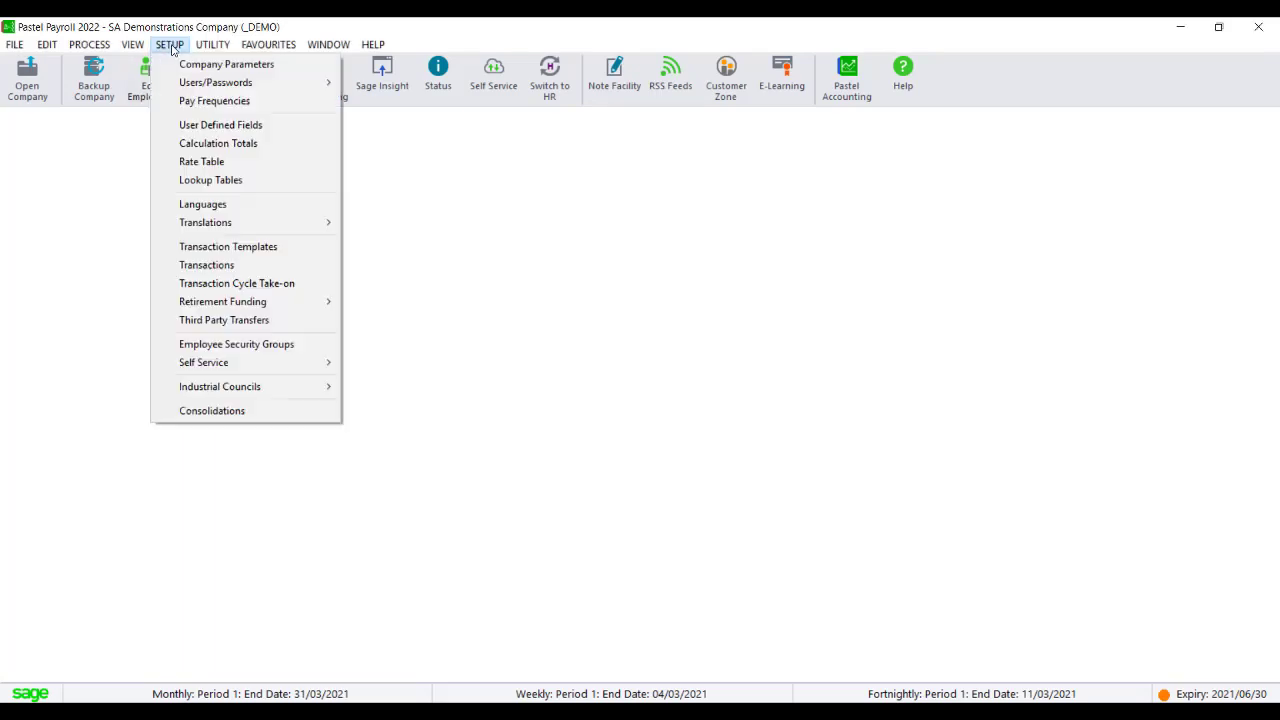
click(186, 267)
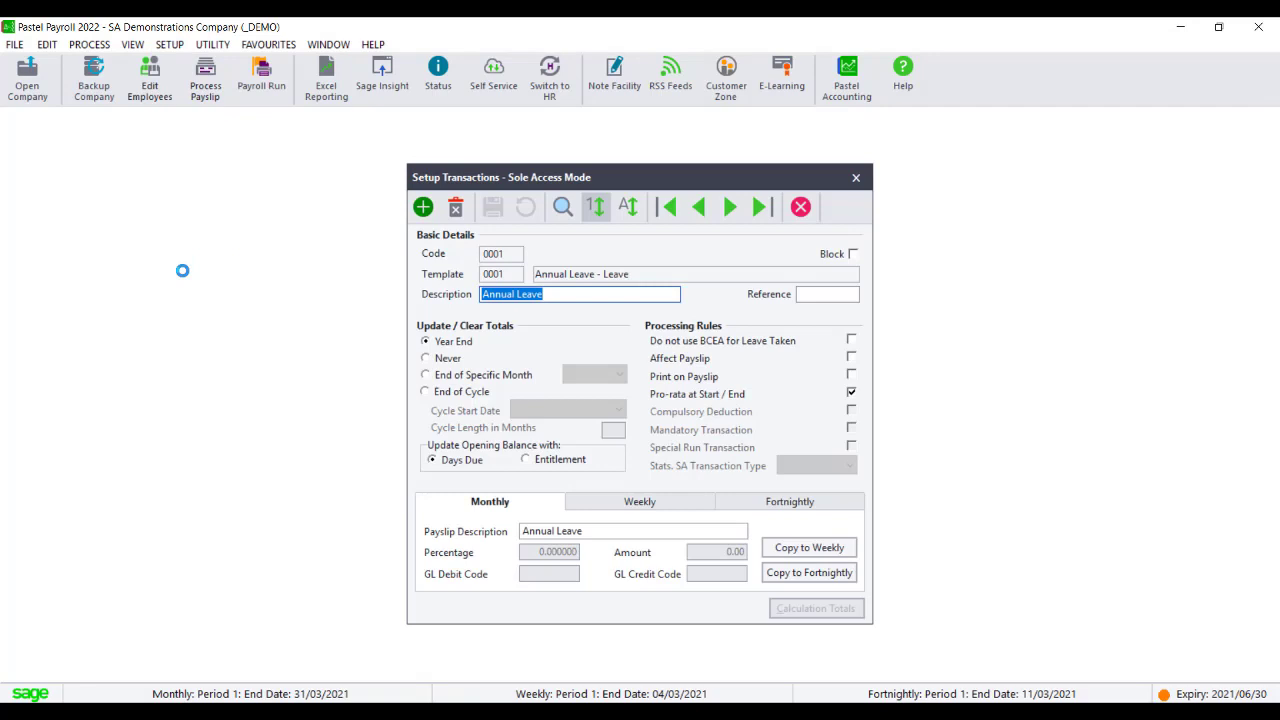
click(423, 207)
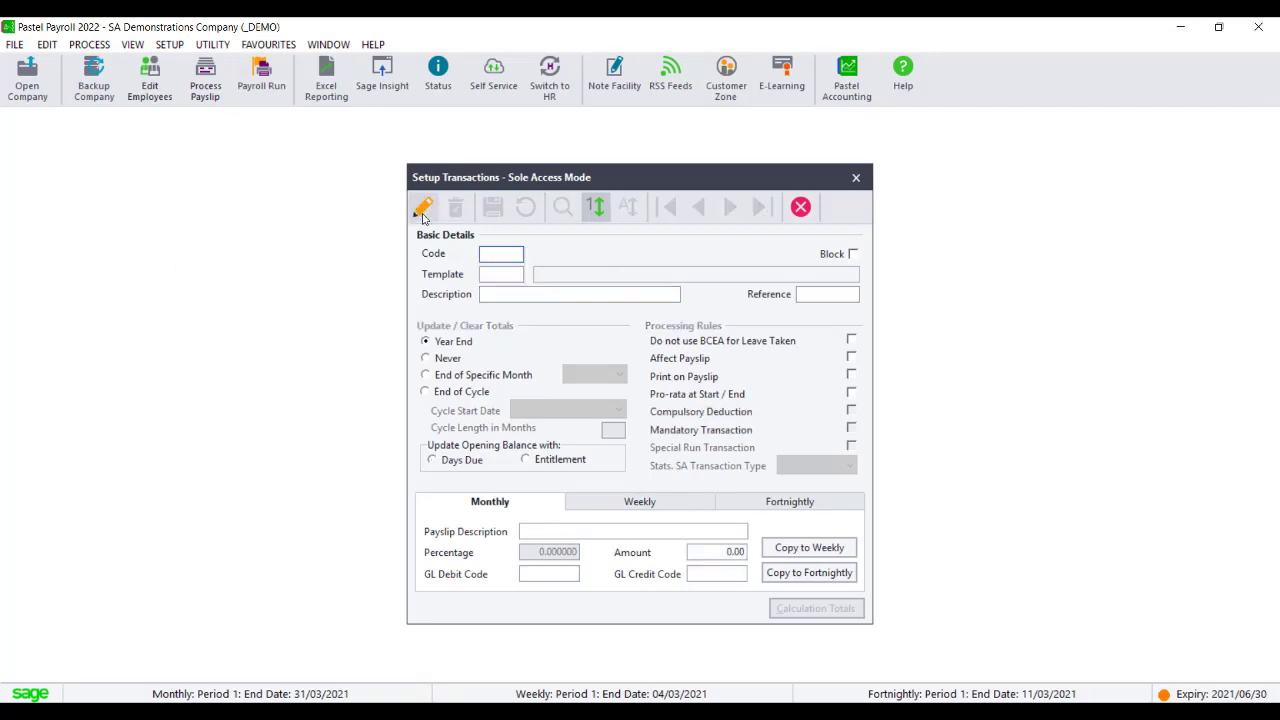
text(1000)
key(Tab)
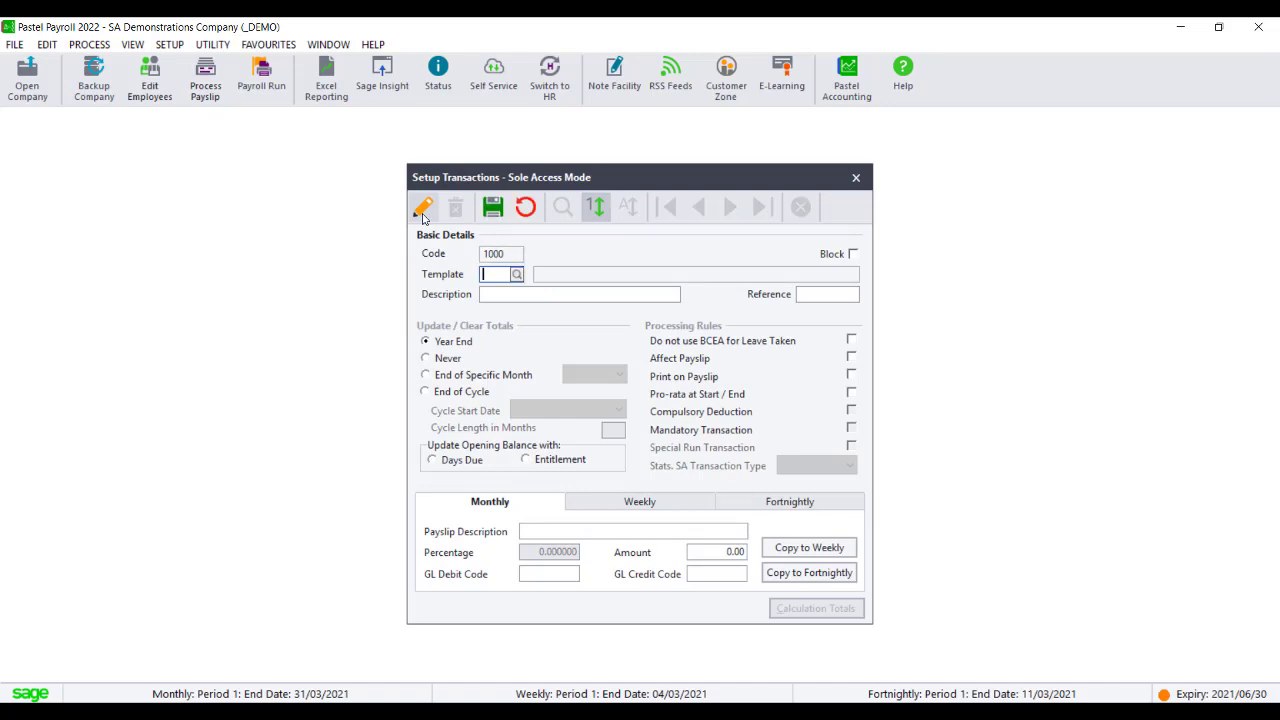
text(5210)
key(Tab)
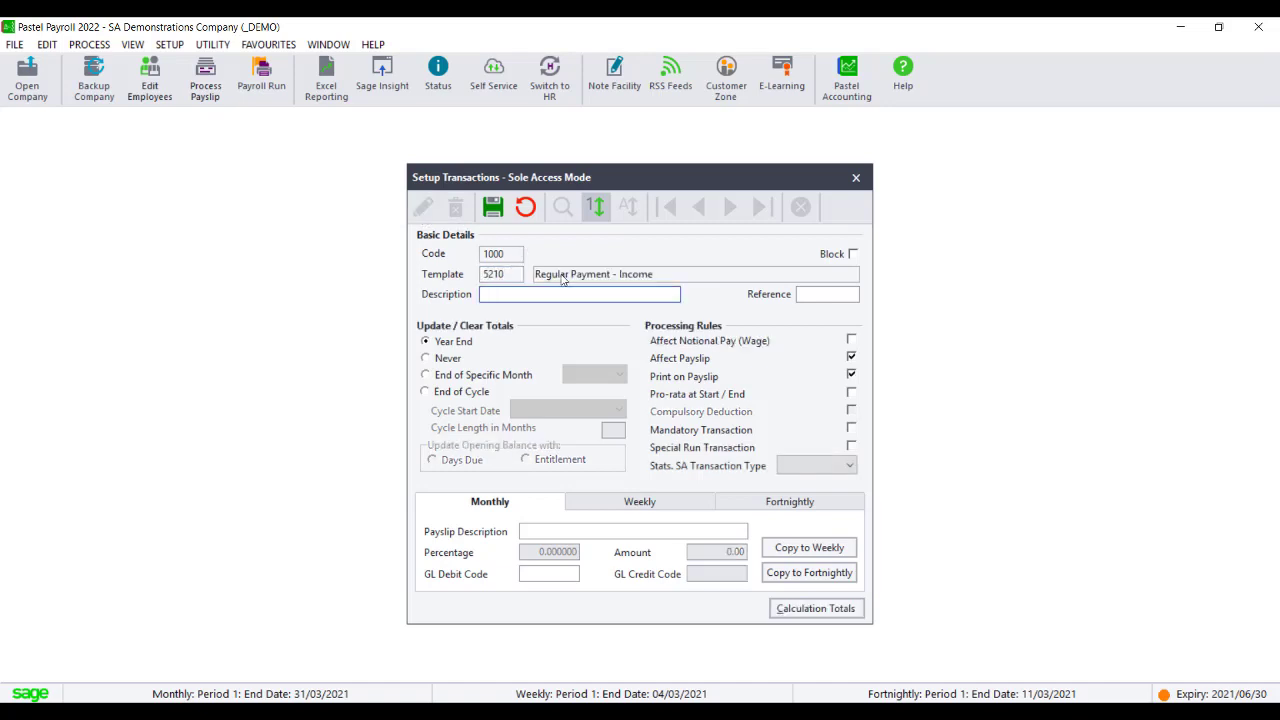
text(Medical Aid Contribution)
click(492, 207)
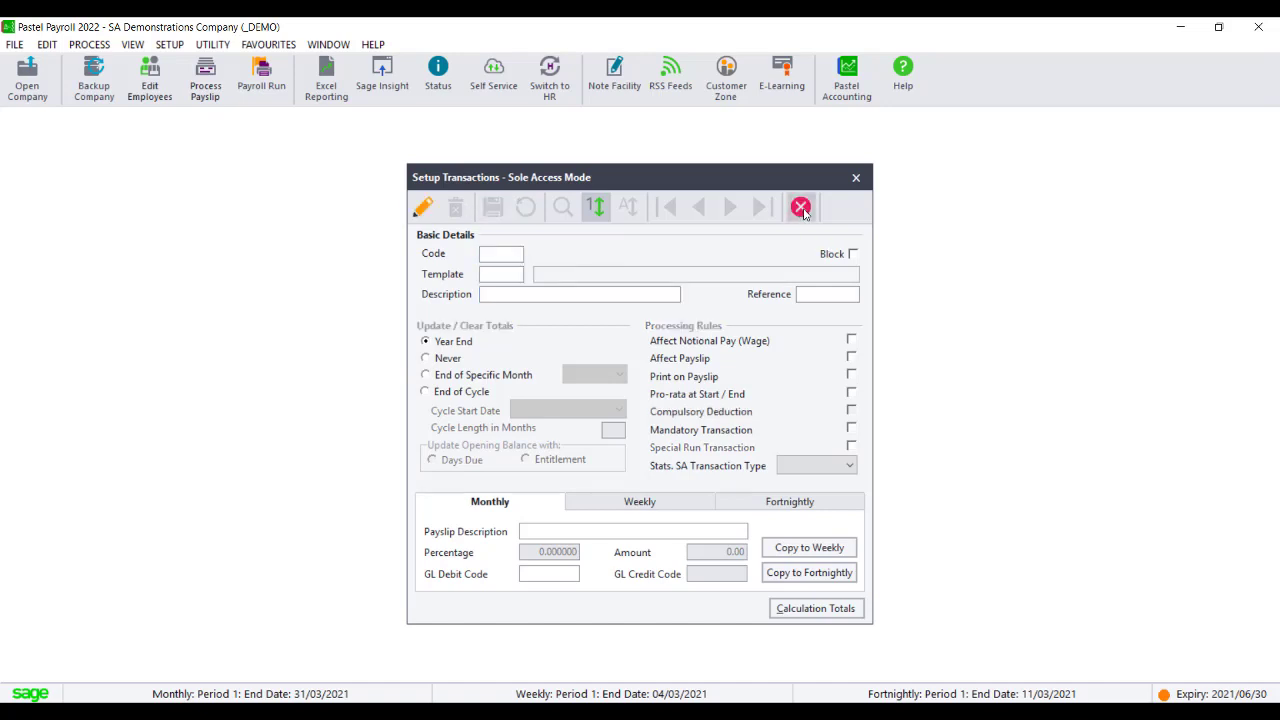
click(801, 208)
click(202, 88)
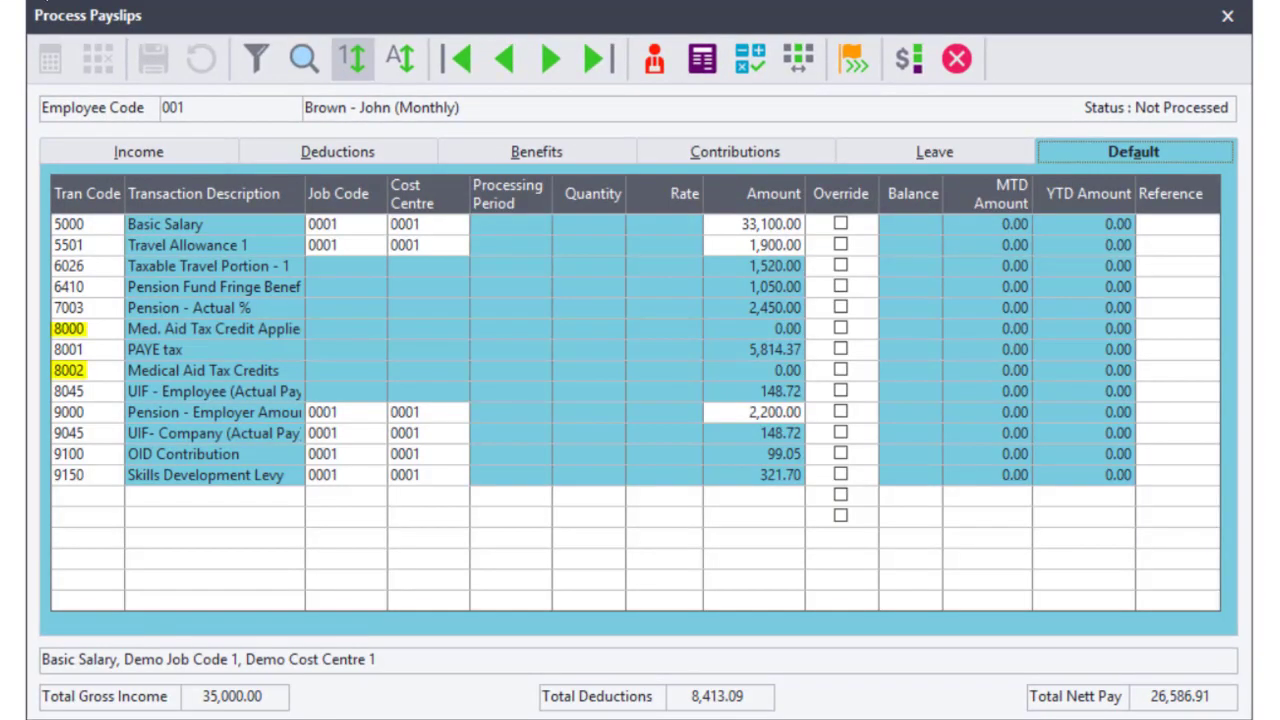
- Add a 7085 Medical Aid - Private line of 3,000.00 and apply it to this period
click(88, 506)
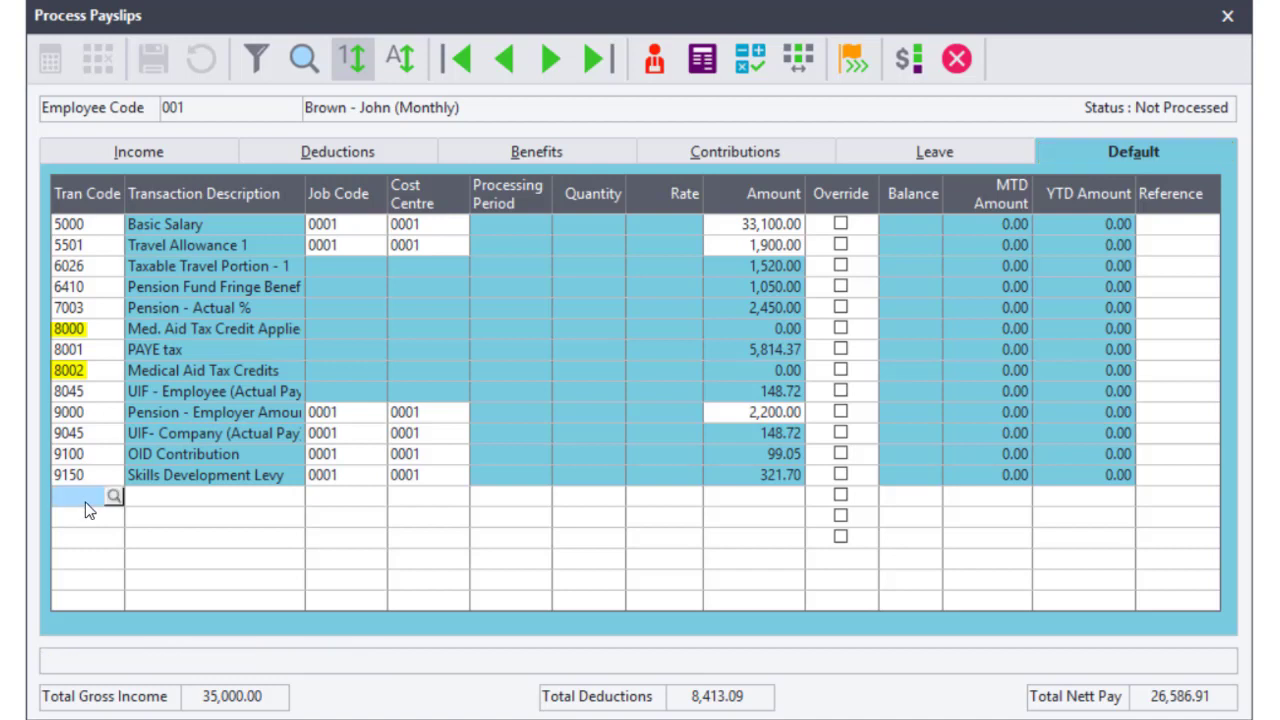
text(708)
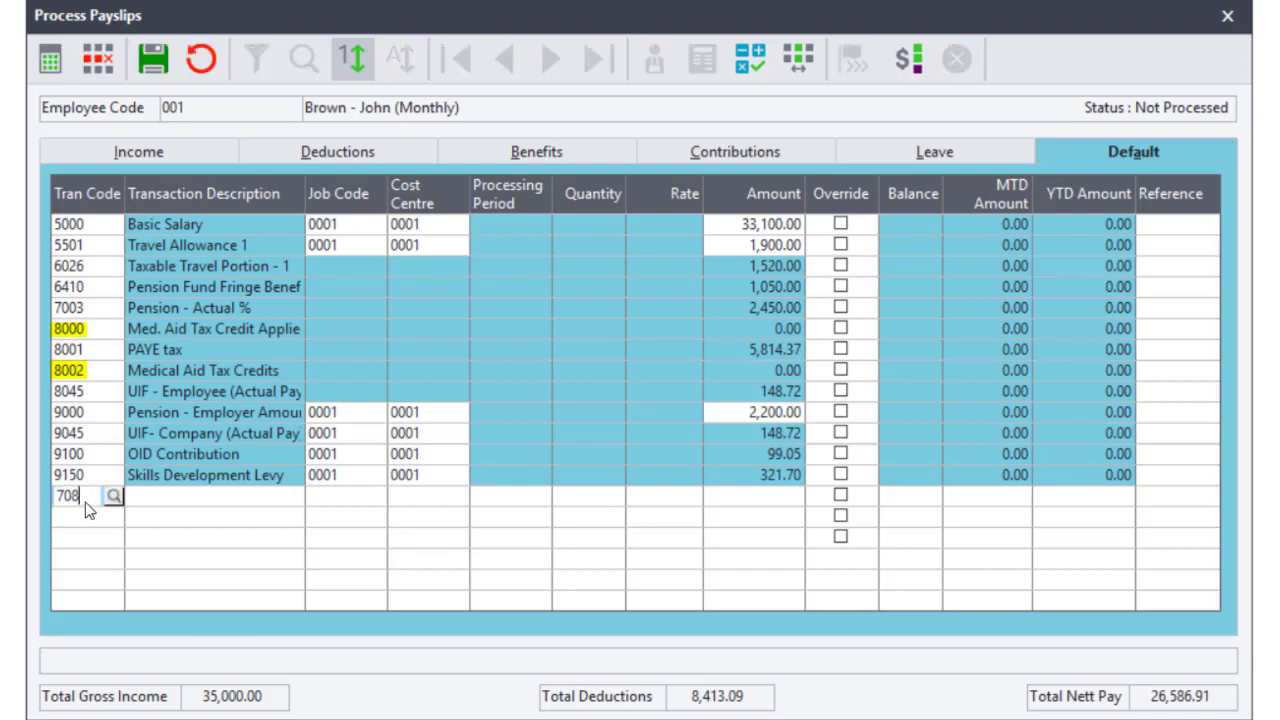
text(5)
key(Return)
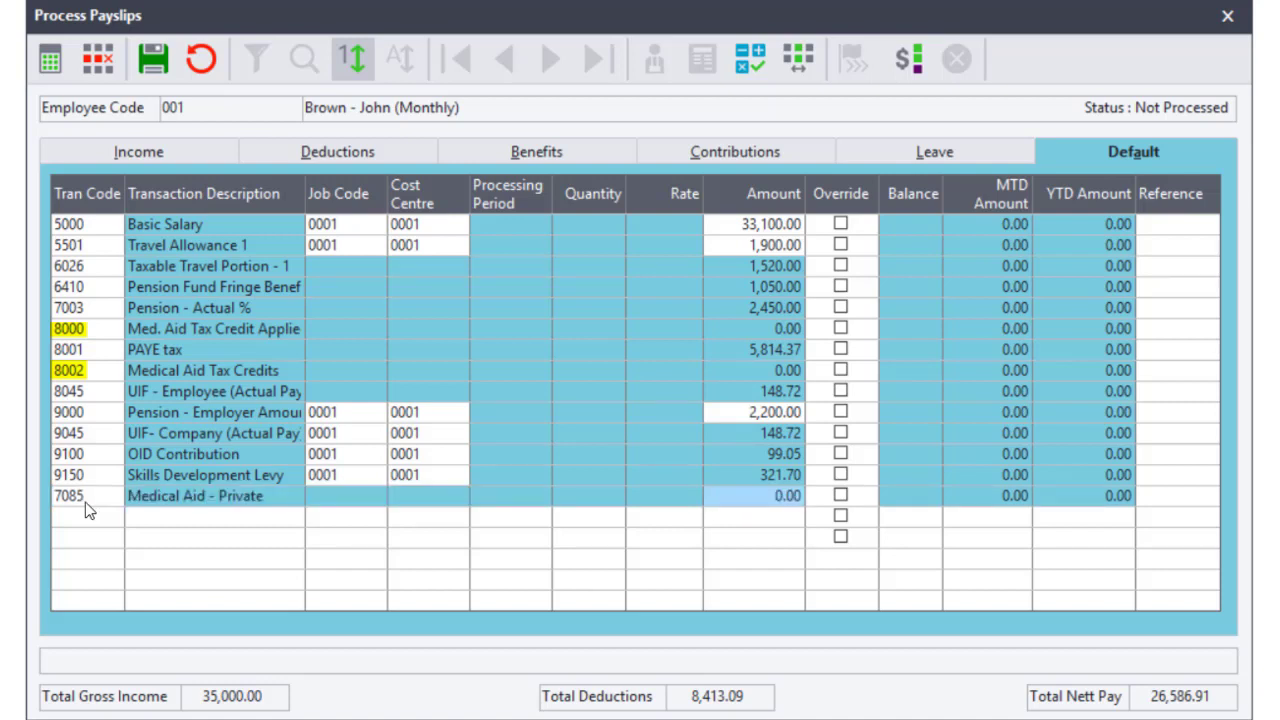
text(3000)
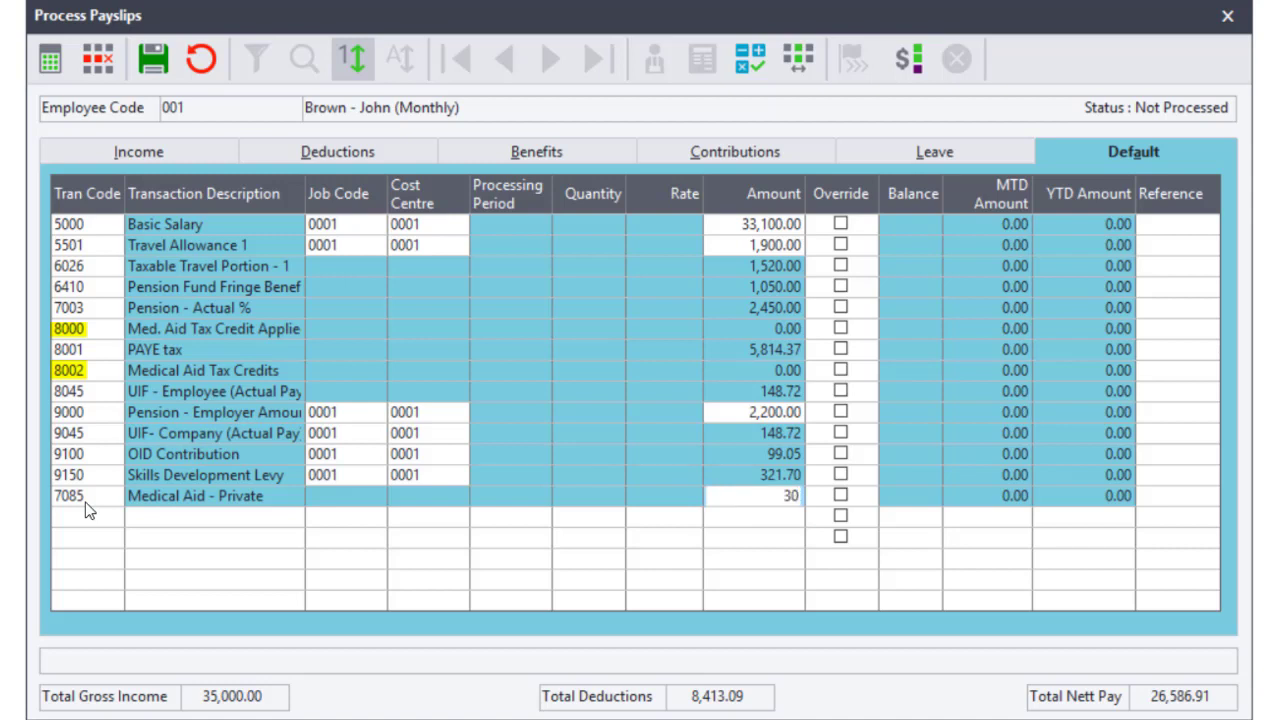
key(Return)
key(Return)
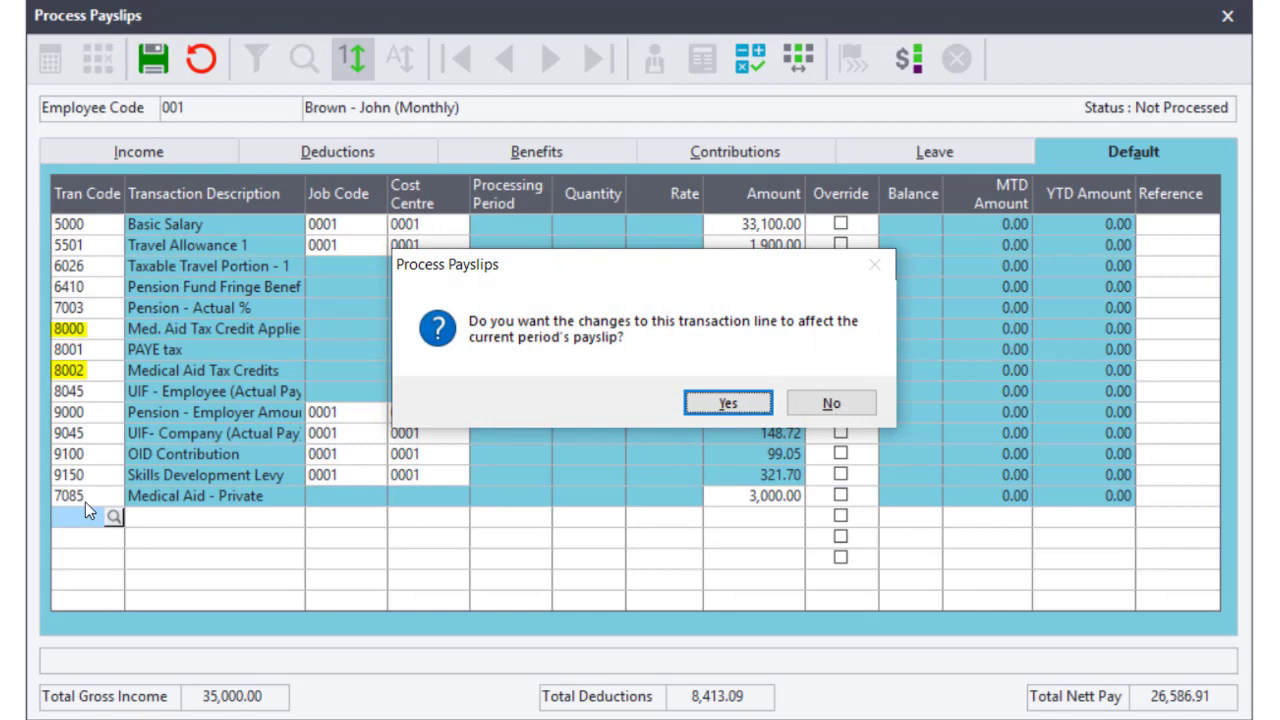
key(Return)
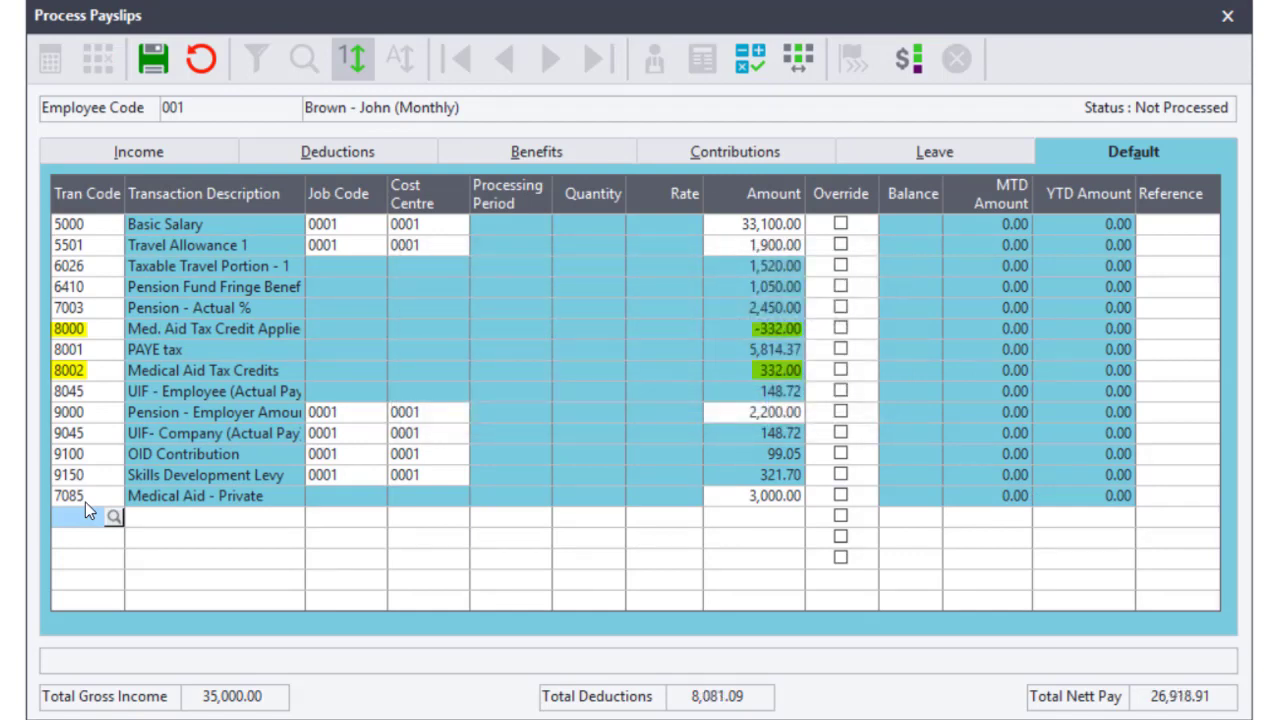
- Add code 1000 Medical Aid Contribution at 1,500.00, apply it, and save the payslip
text(1000)
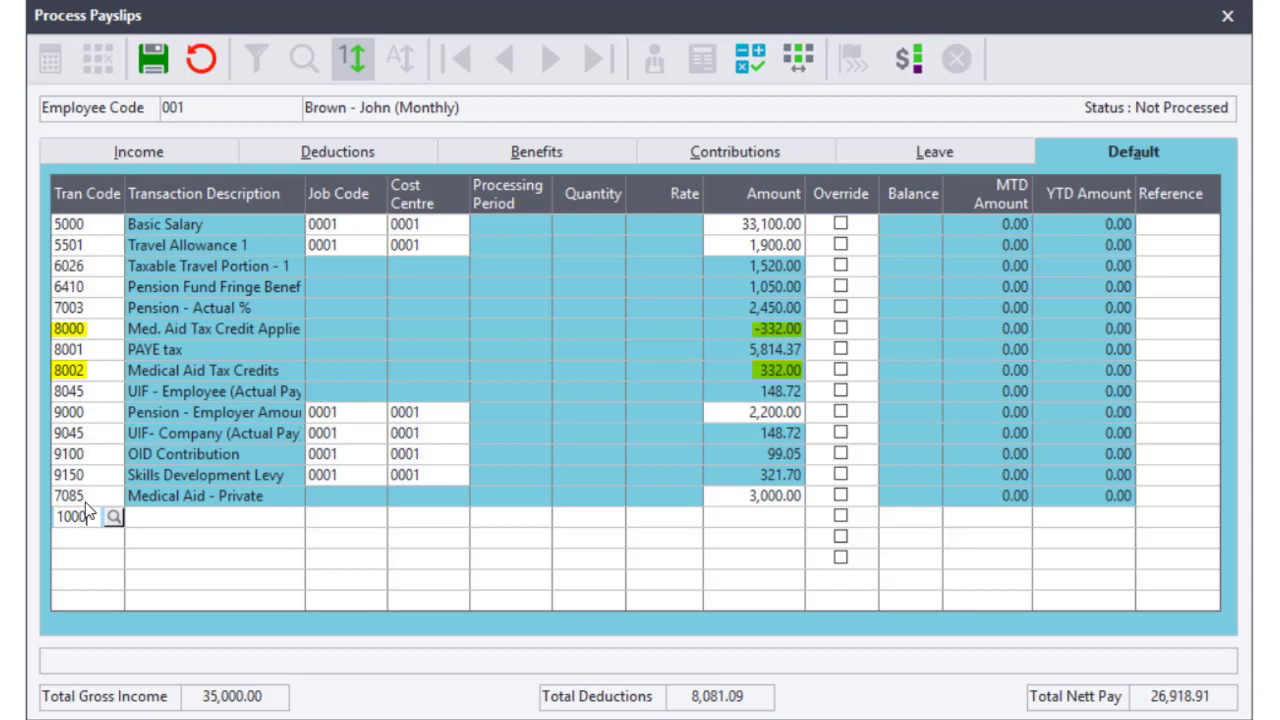
key(Tab)
key(Tab)
key(Tab)
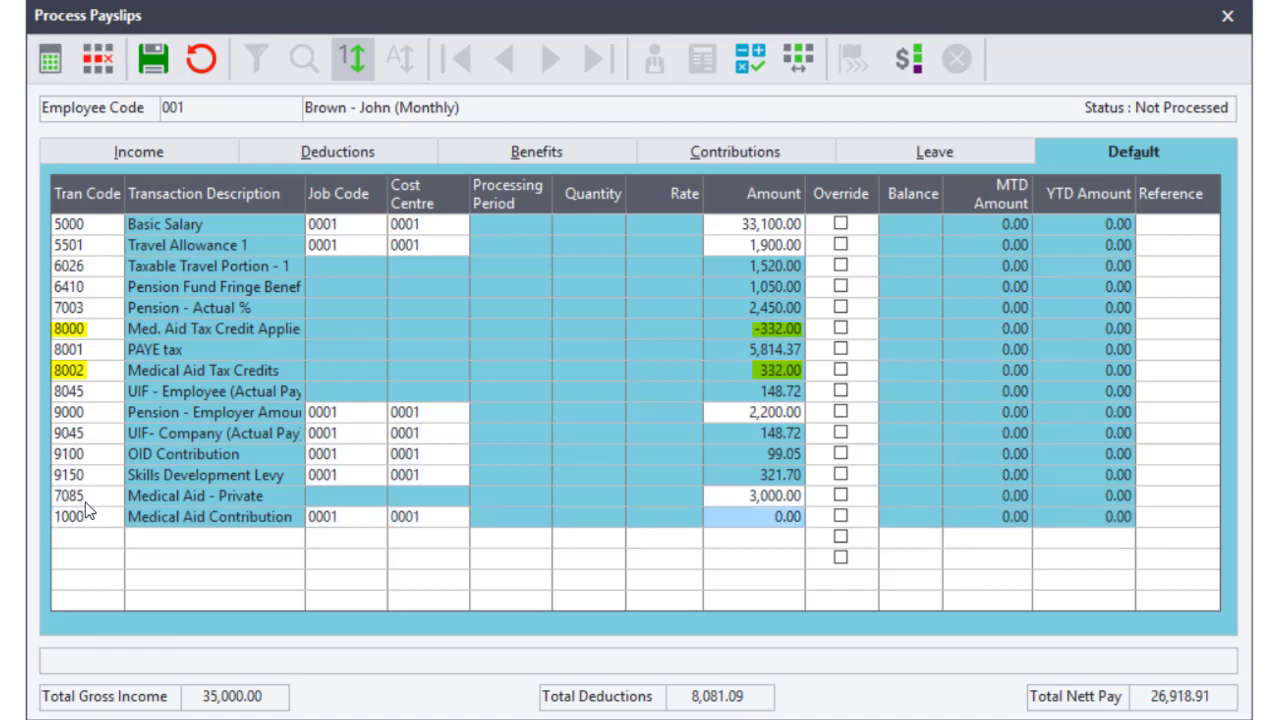
text(1,)
text(500)
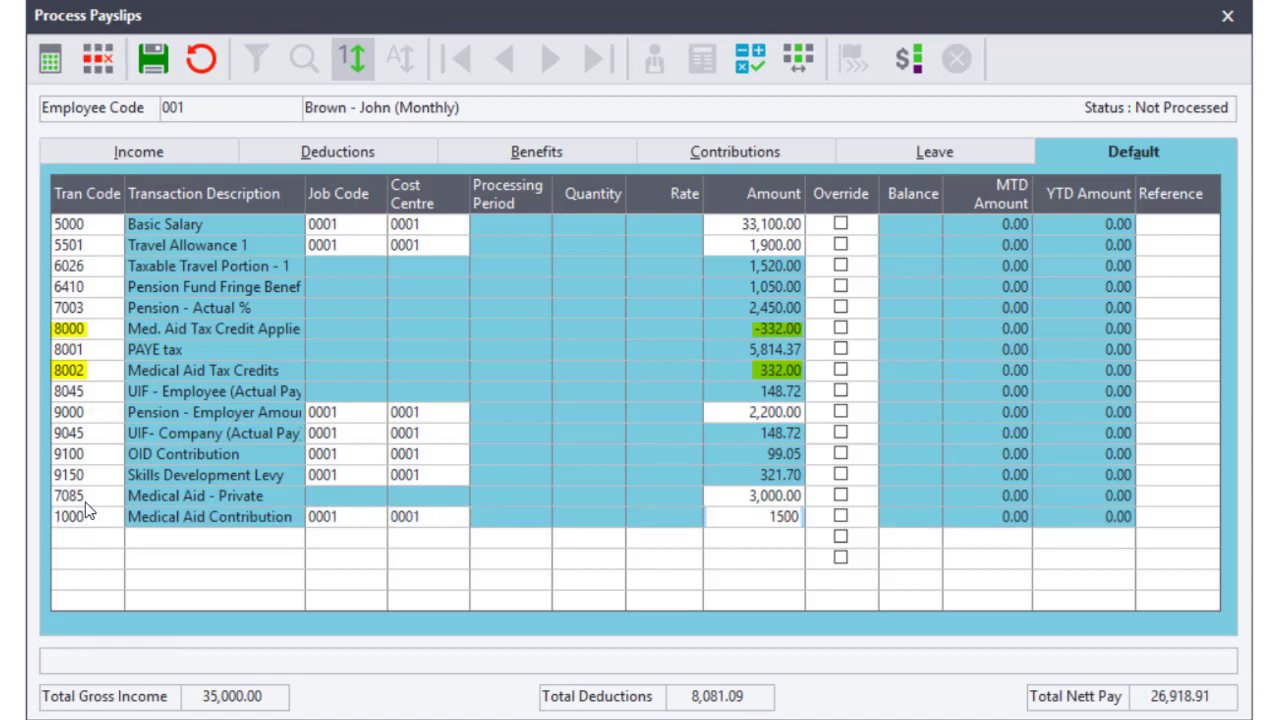
key(Tab)
key(Tab)
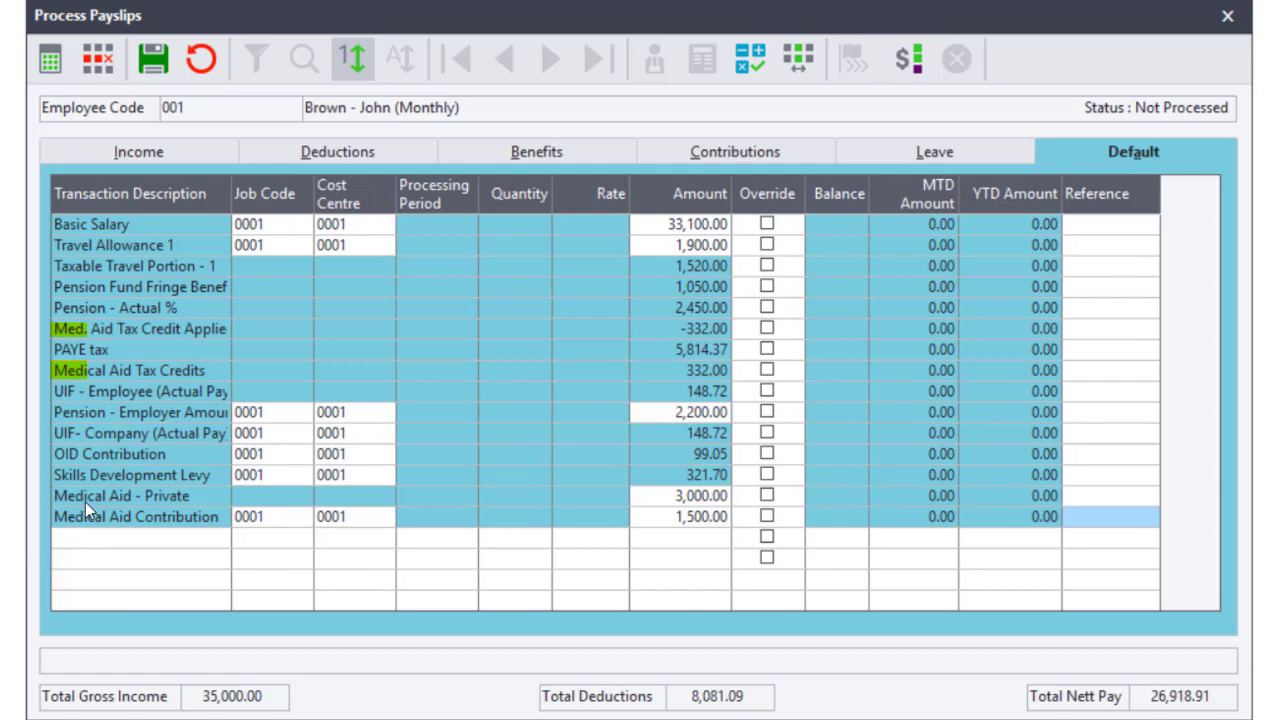
key(Tab)
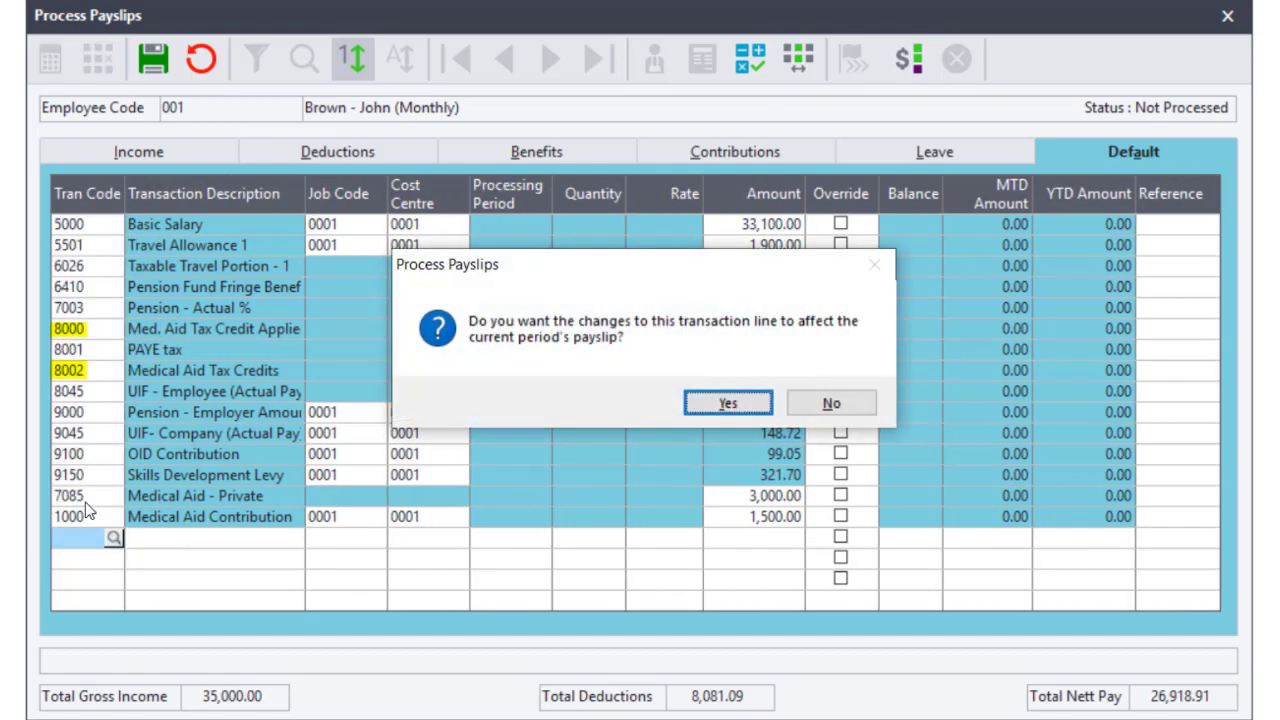
click(716, 407)
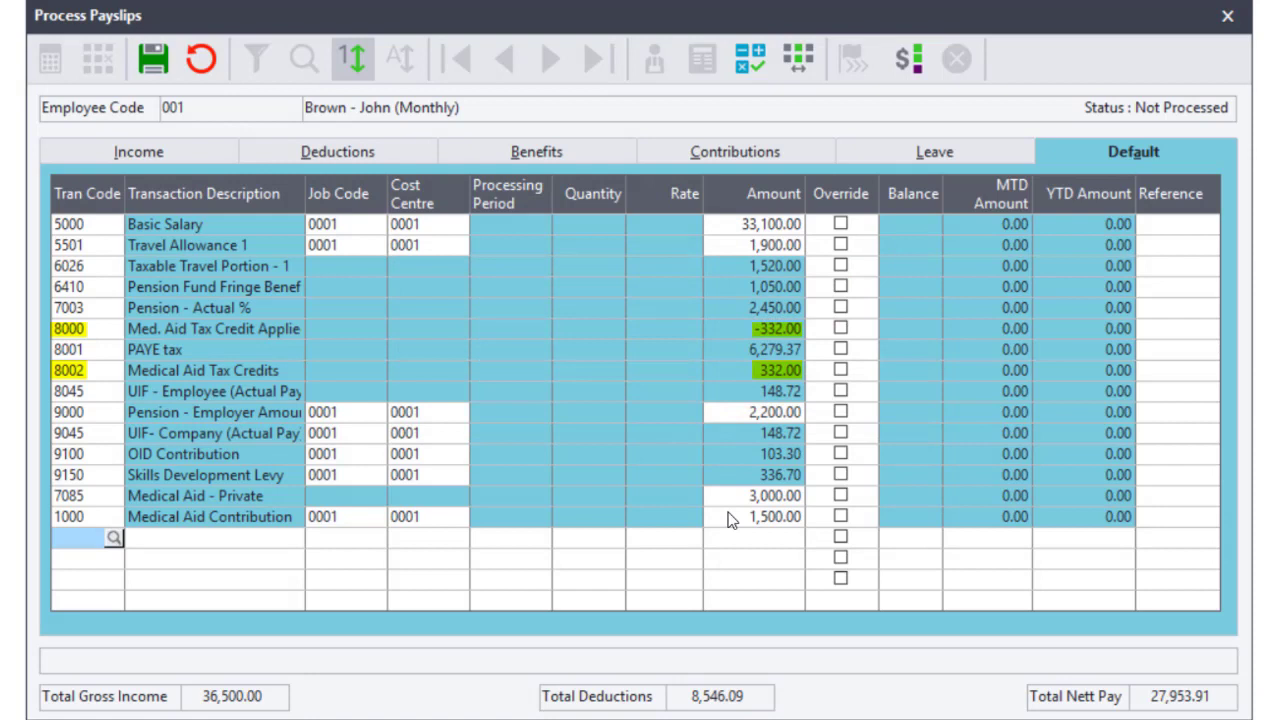
click(153, 60)
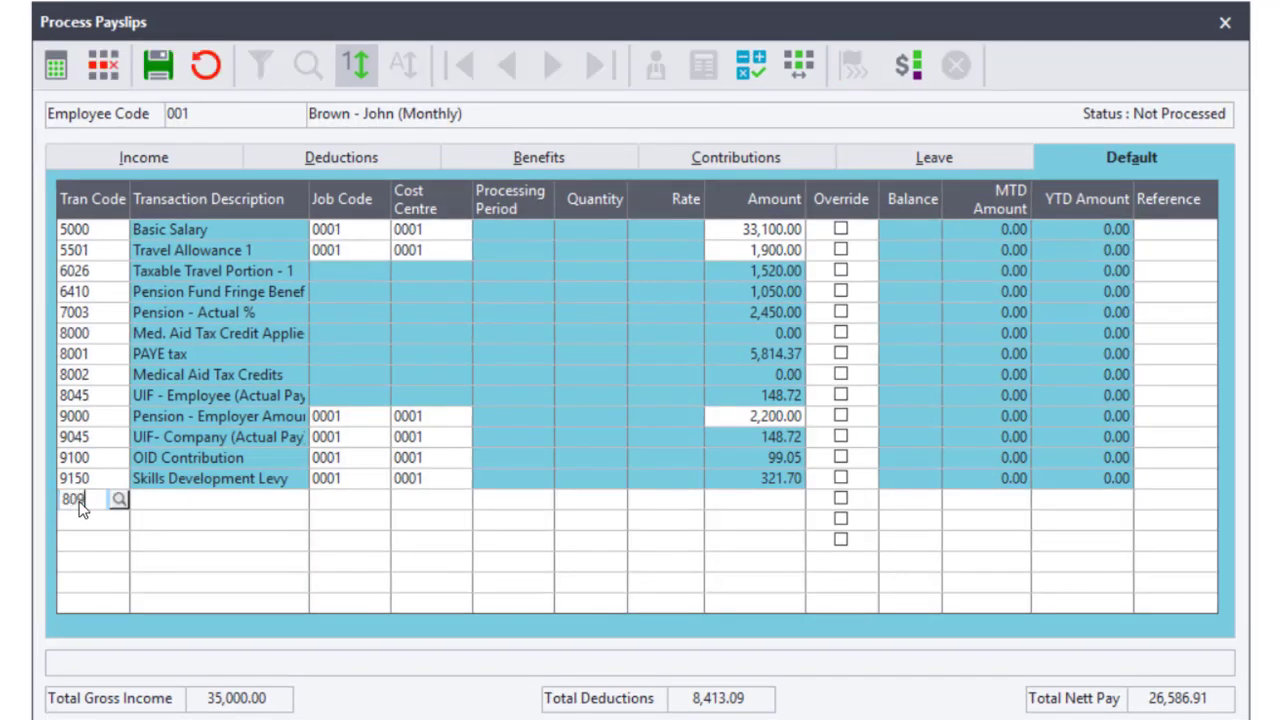
- Enter transaction code 8090 with a 3,000.00 employee medical aid amount
key(Return)
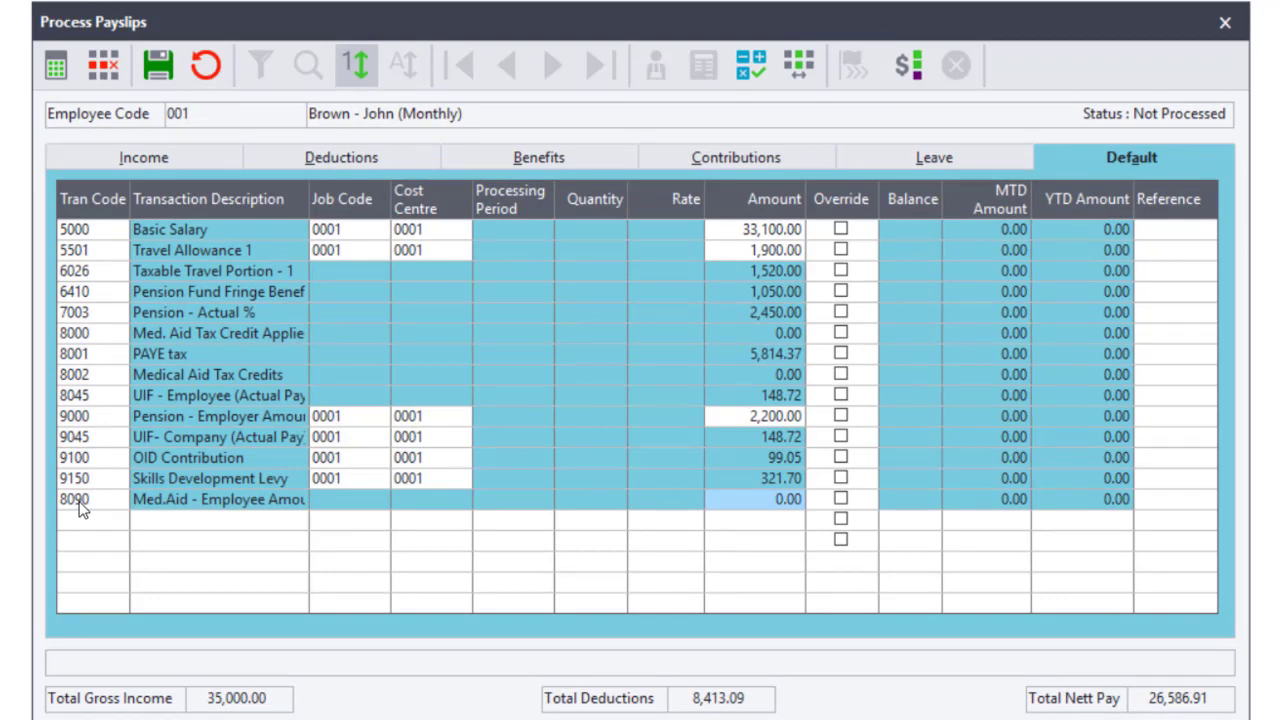
text(3000)
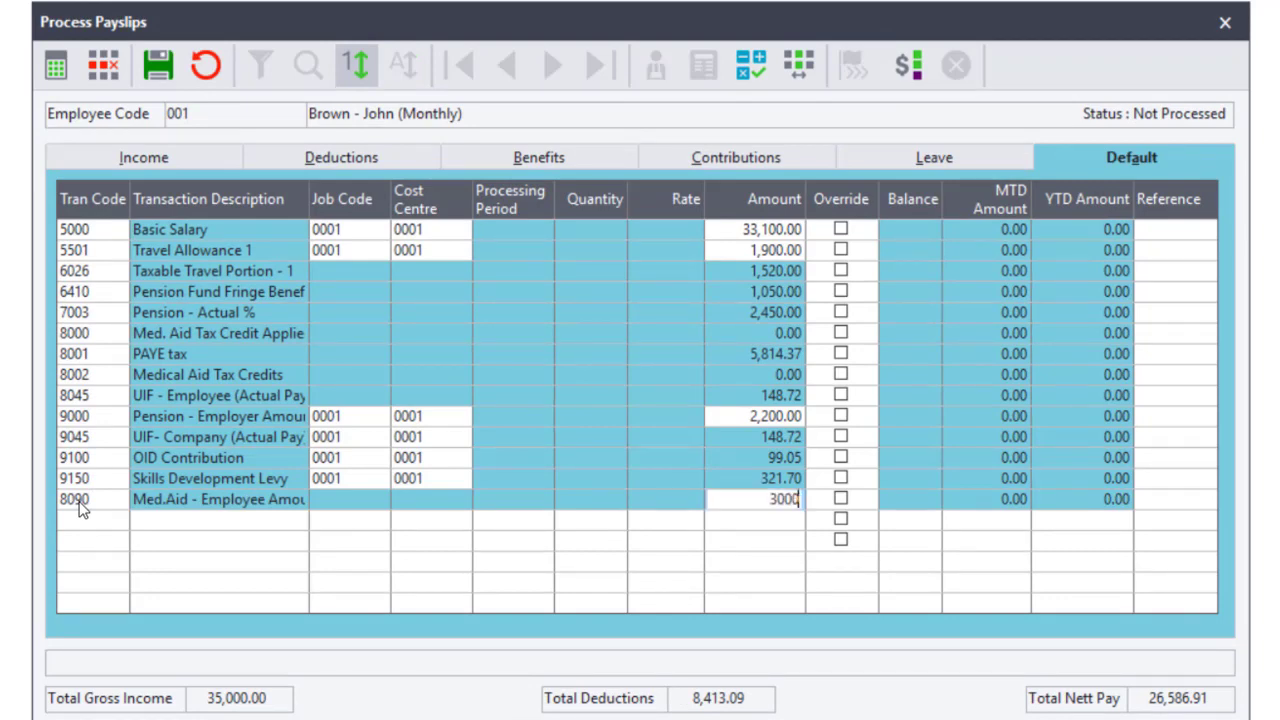
key(Return)
key(Return)
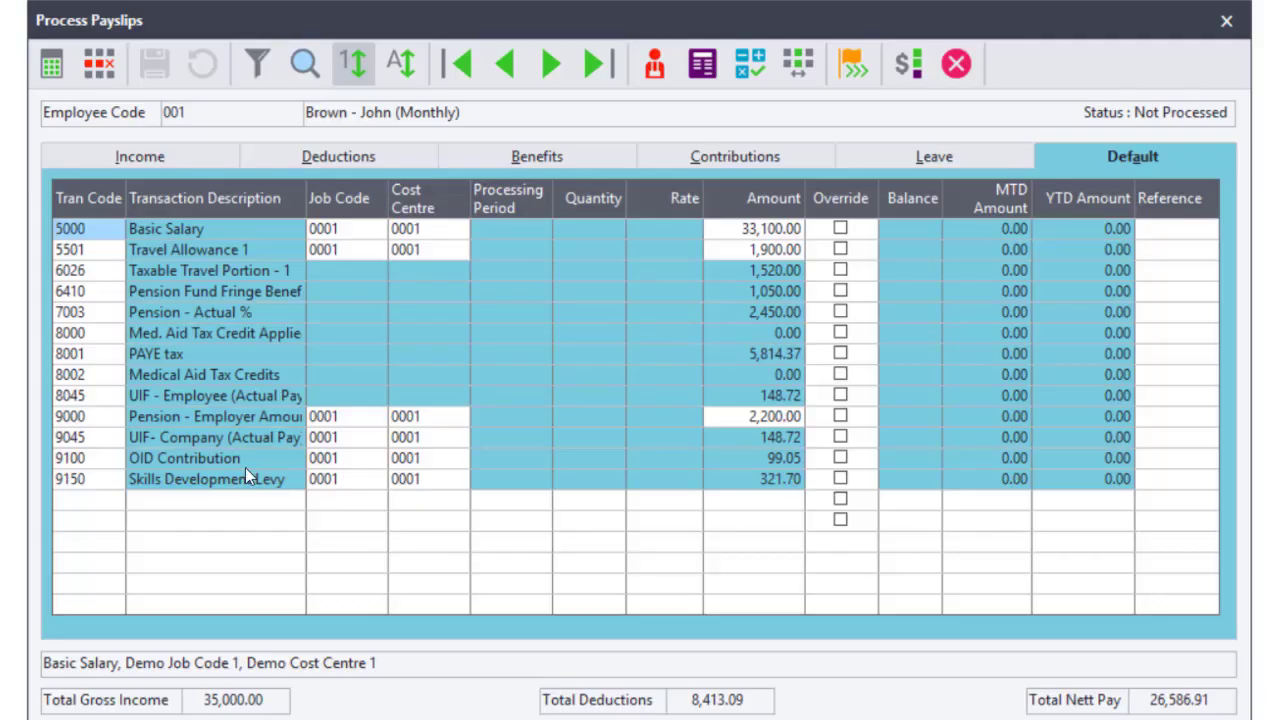
- Add employer medical aid code 9090 at 3,000.00 and apply it to the payslip
click(84, 503)
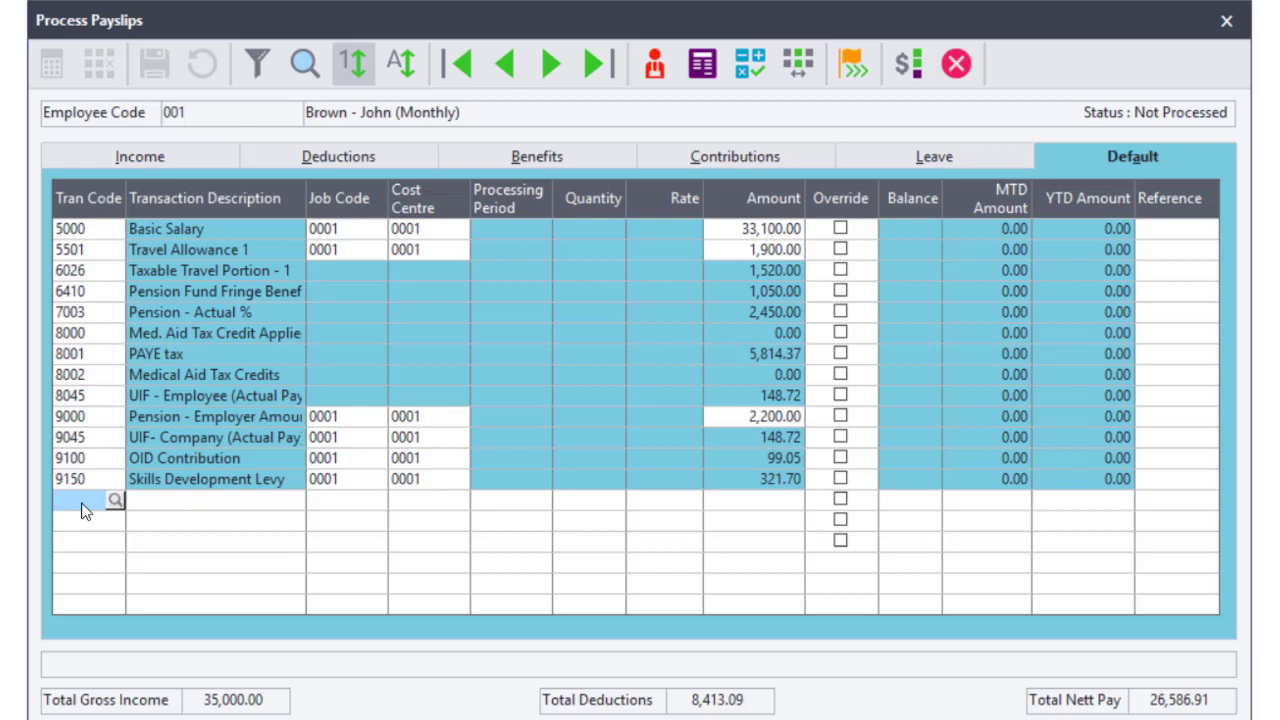
text(9090)
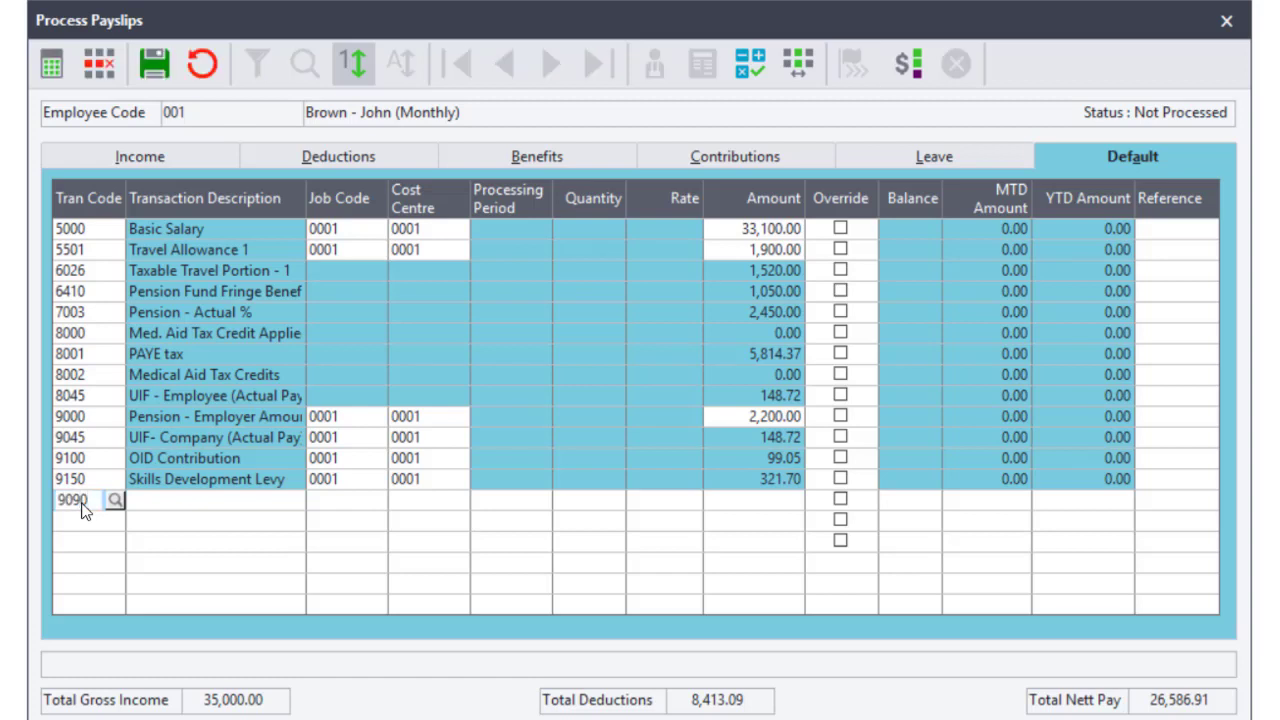
key(Tab)
key(Tab)
key(Tab)
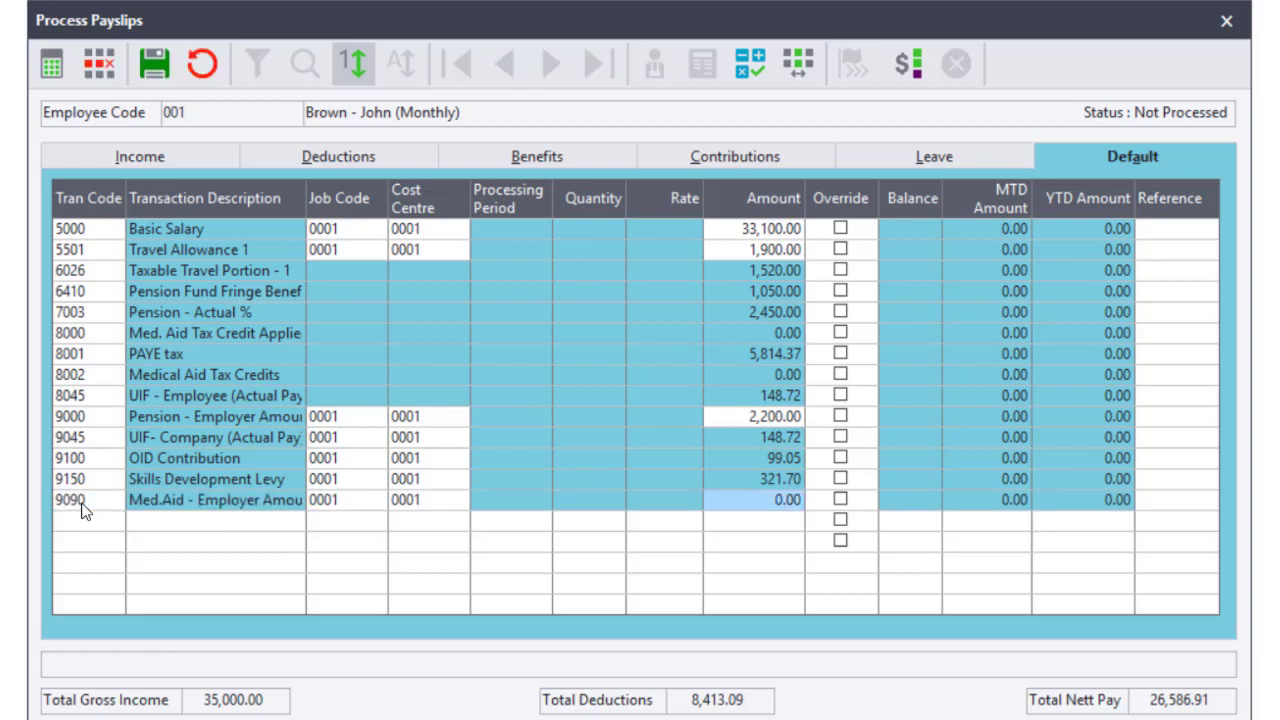
text(3000)
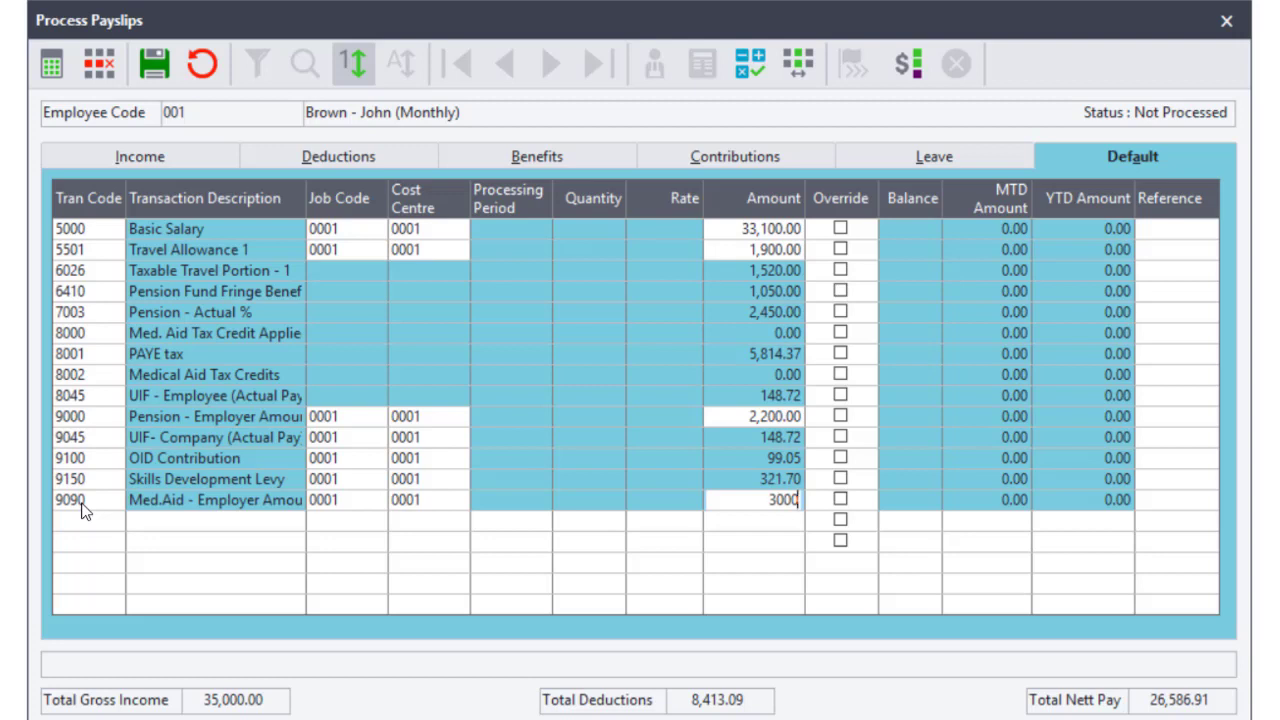
key(Return)
key(Return)
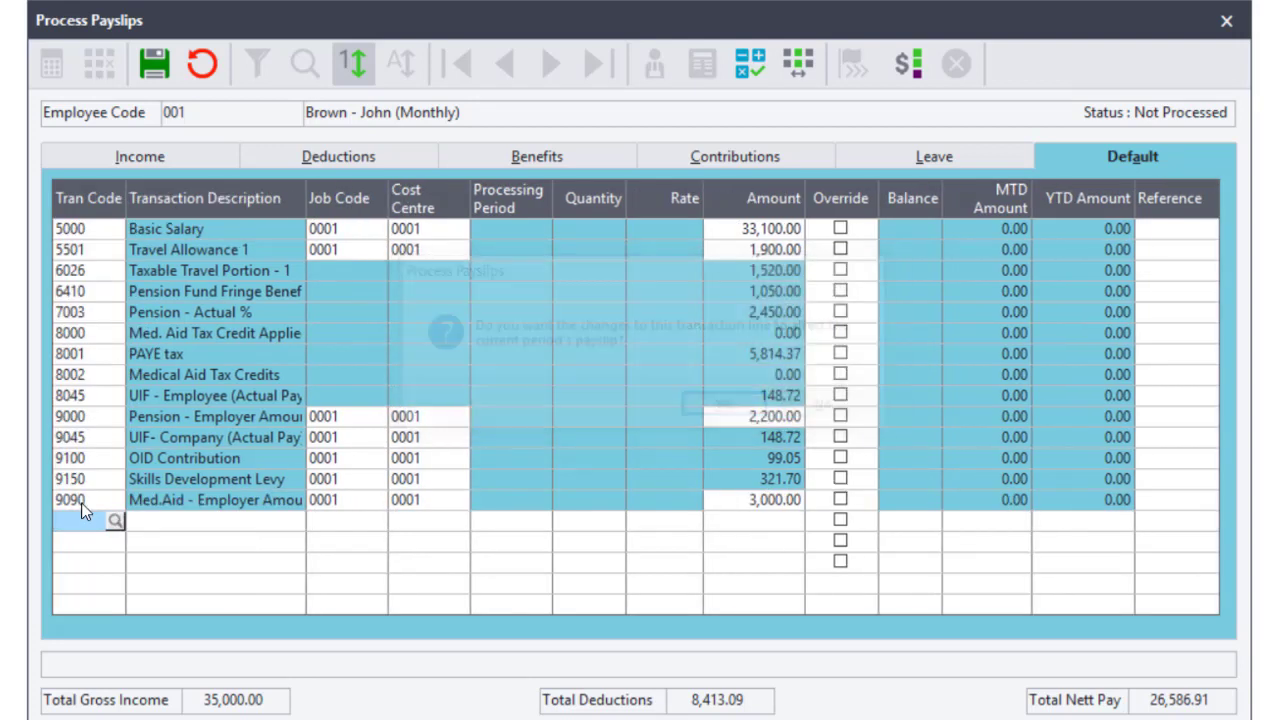
- Add the 6172 Medical Aid Fringe Benefit line, which takes 3,000.00
text(6172)
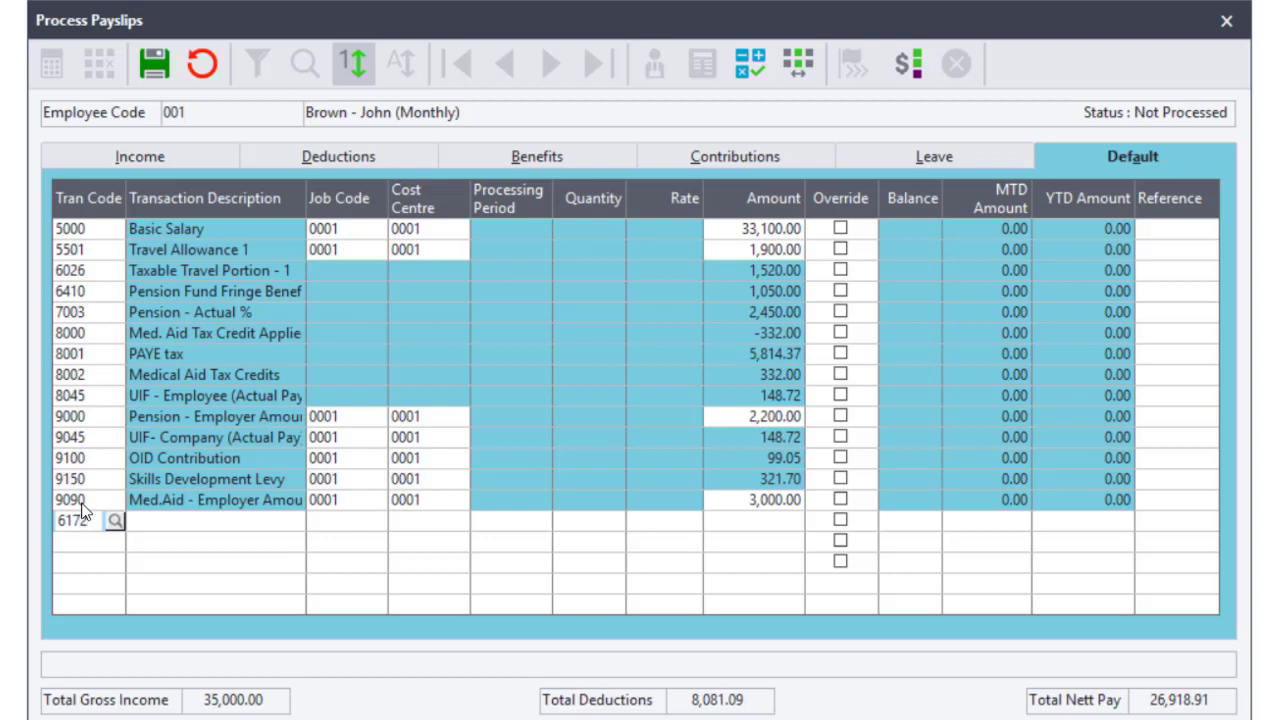
key(Return)
key(Return)
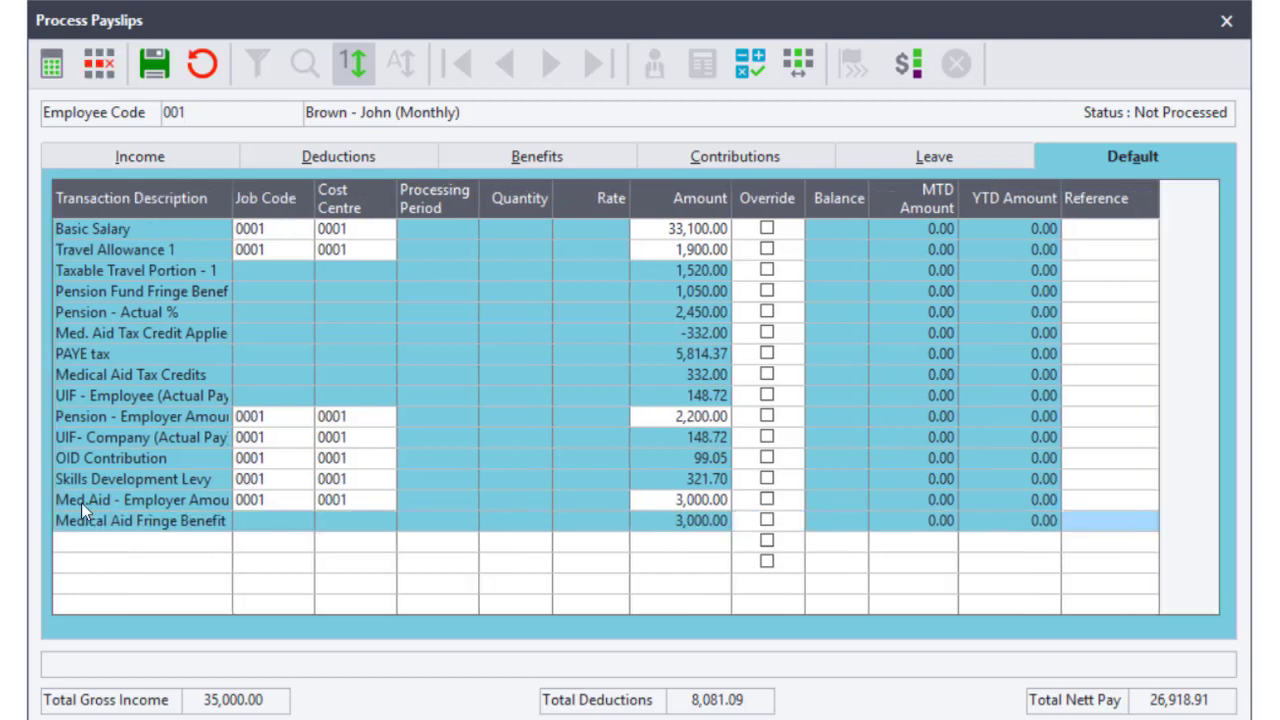
key(Return)
key(Return)
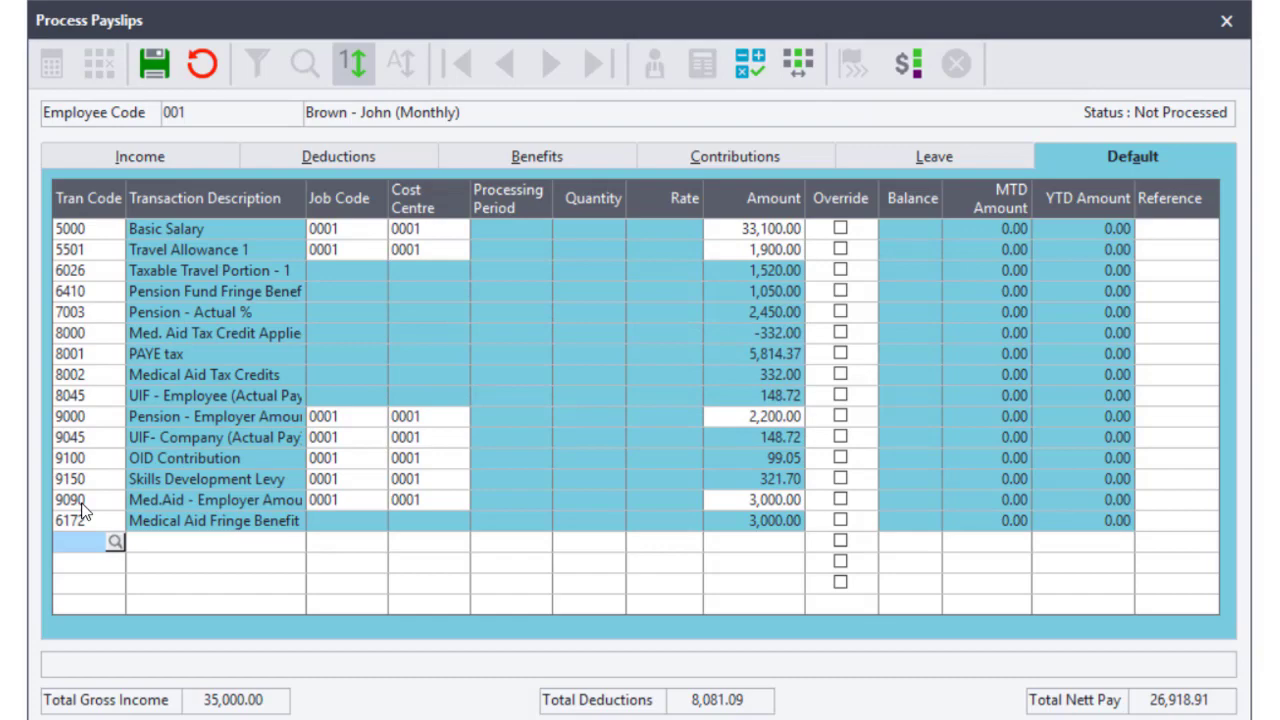